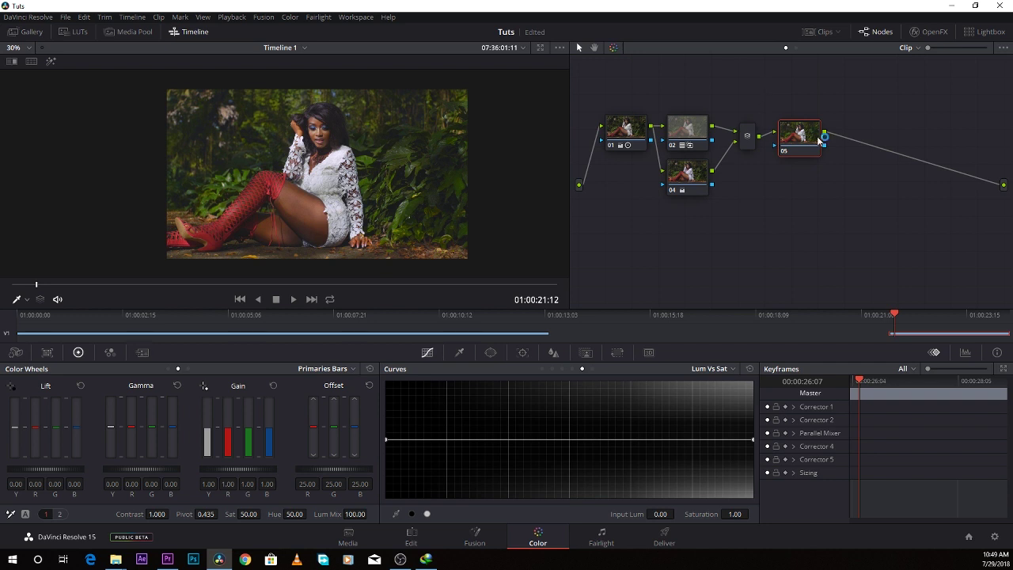
- Add an inverted circular window around the woman's face and upper body on node 05, with softness about 21.94
{"action": "left_click", "coordinate": [491, 352]}
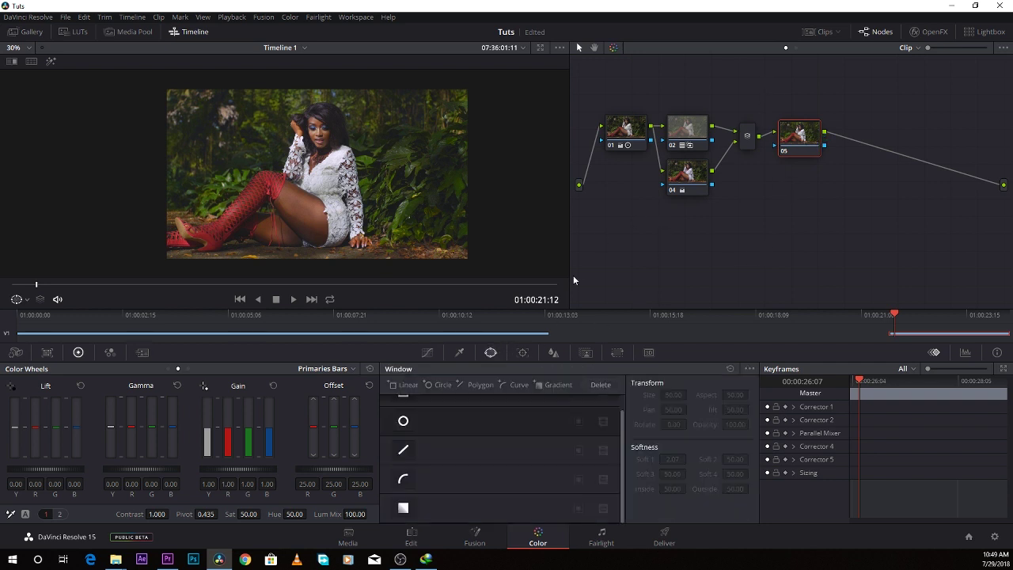
{"action": "left_click", "coordinate": [404, 422]}
{"action": "left_click_drag", "start_coordinate": [328, 165], "coordinate": [327, 141]}
{"action": "left_click_drag", "start_coordinate": [364, 189], "coordinate": [373, 199]}
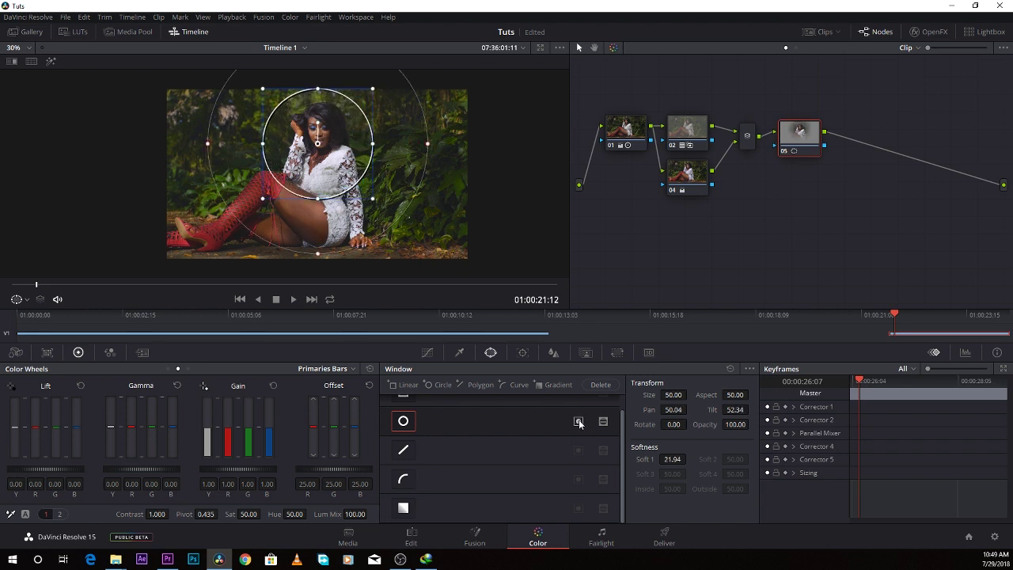
{"action": "left_click", "coordinate": [578, 421]}
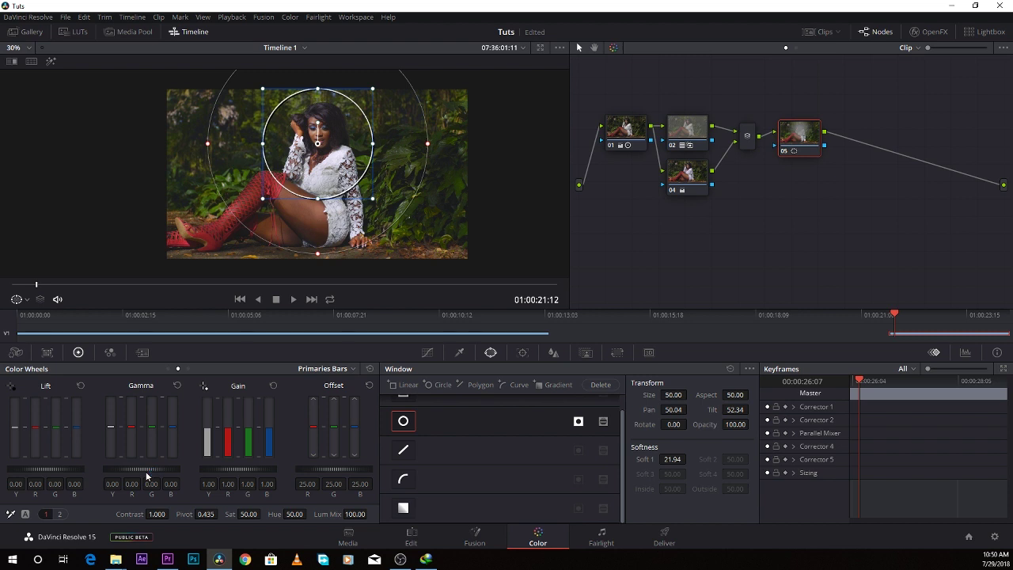
- Darken the area outside the circular window by lowering node 05's master gamma to -0.05
{"action": "scroll", "coordinate": [144, 467], "scroll_direction": "down", "scroll_amount": 1}
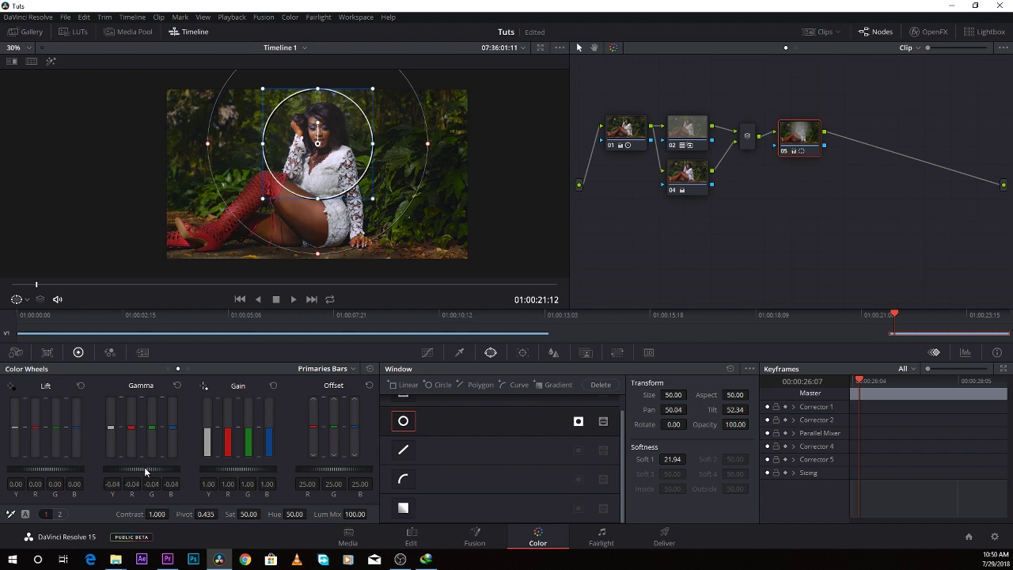
{"action": "scroll", "coordinate": [144, 467], "scroll_direction": "down", "scroll_amount": 6}
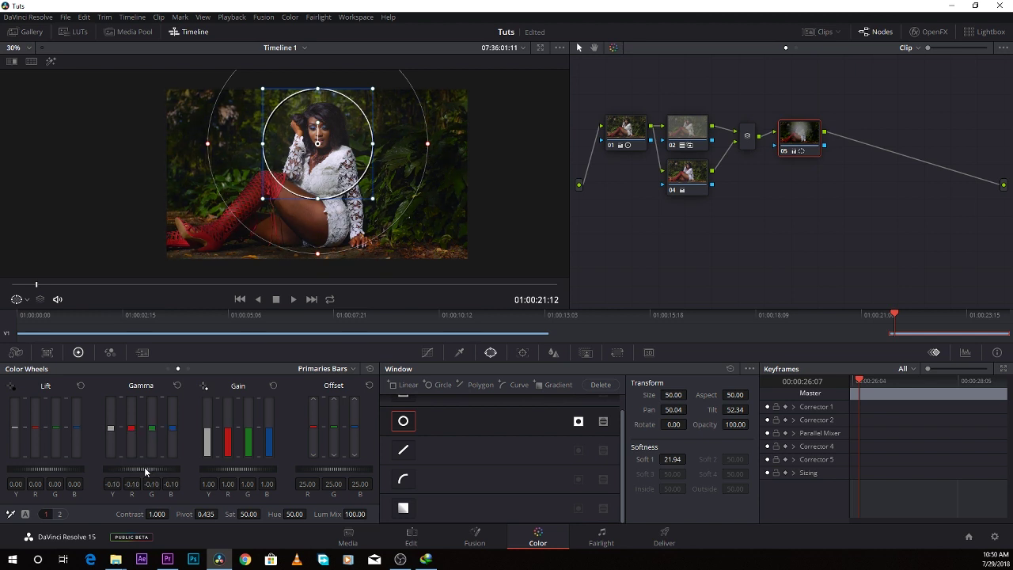
{"action": "scroll", "coordinate": [144, 467], "scroll_direction": "up", "scroll_amount": 7}
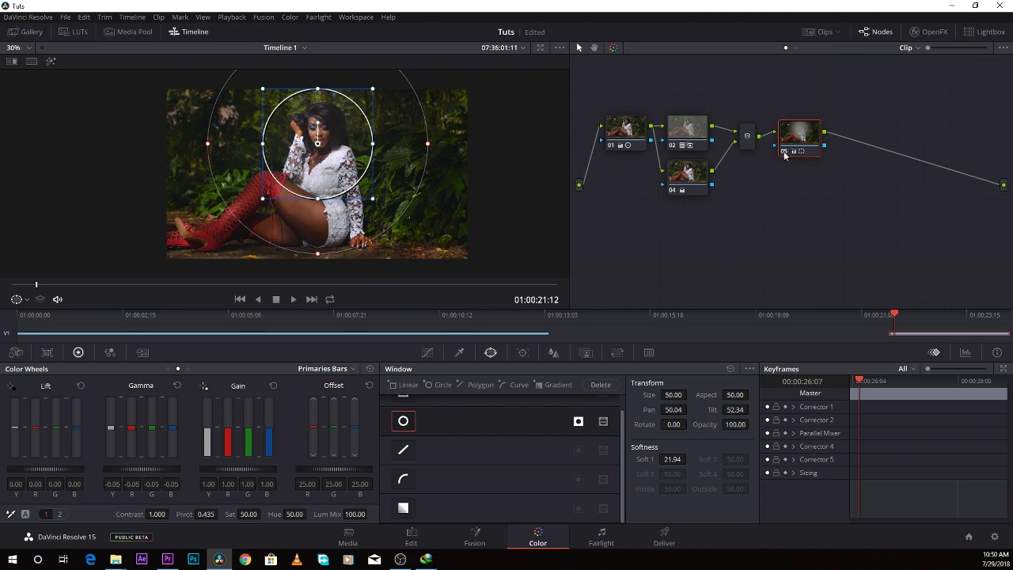
- Hide the window outline and toggle node 05 off and on to compare the vignette
{"action": "left_click", "coordinate": [50, 62]}
{"action": "left_click", "coordinate": [50, 61]}
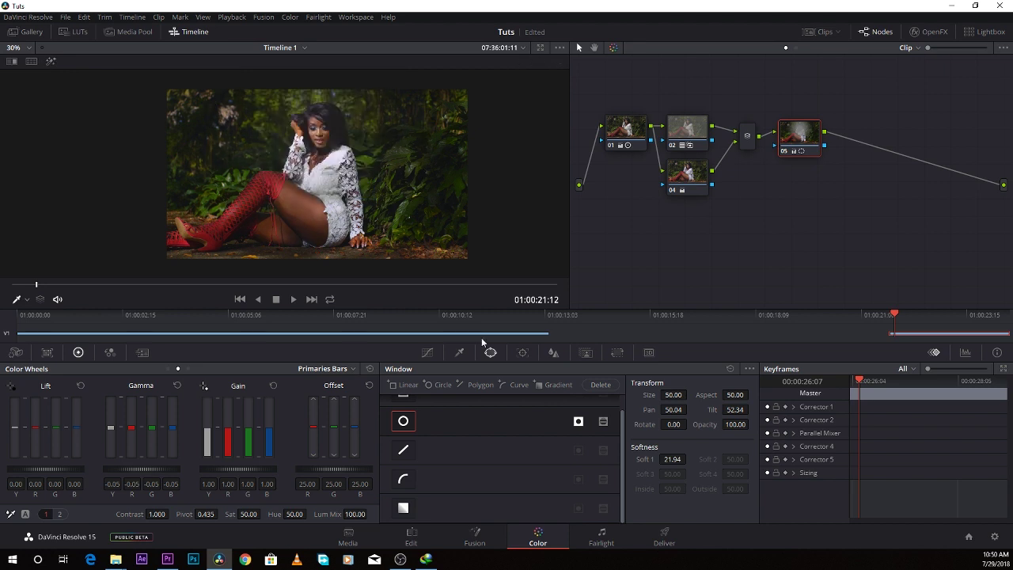
{"action": "left_click", "coordinate": [785, 151]}
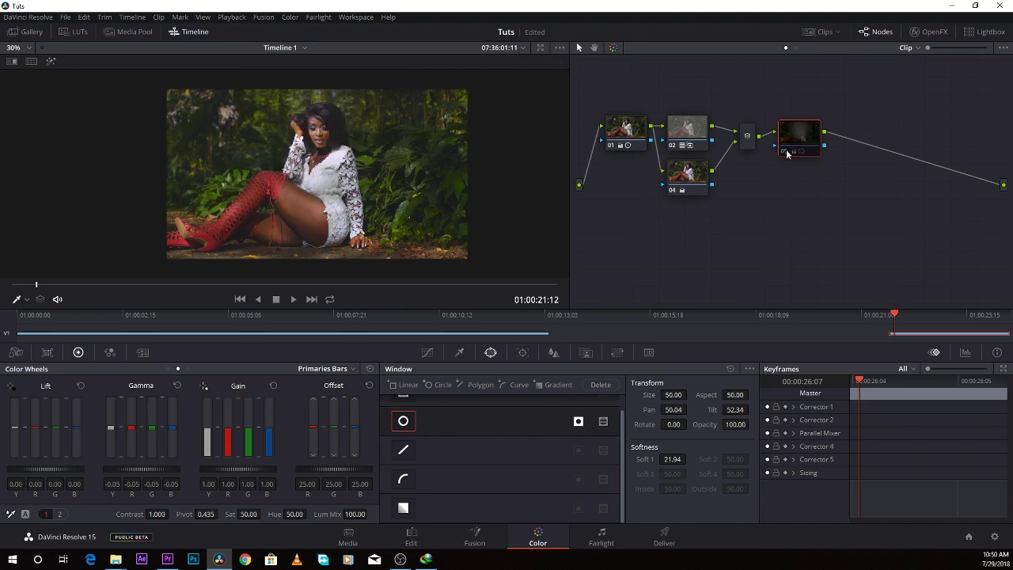
{"action": "left_click", "coordinate": [786, 151]}
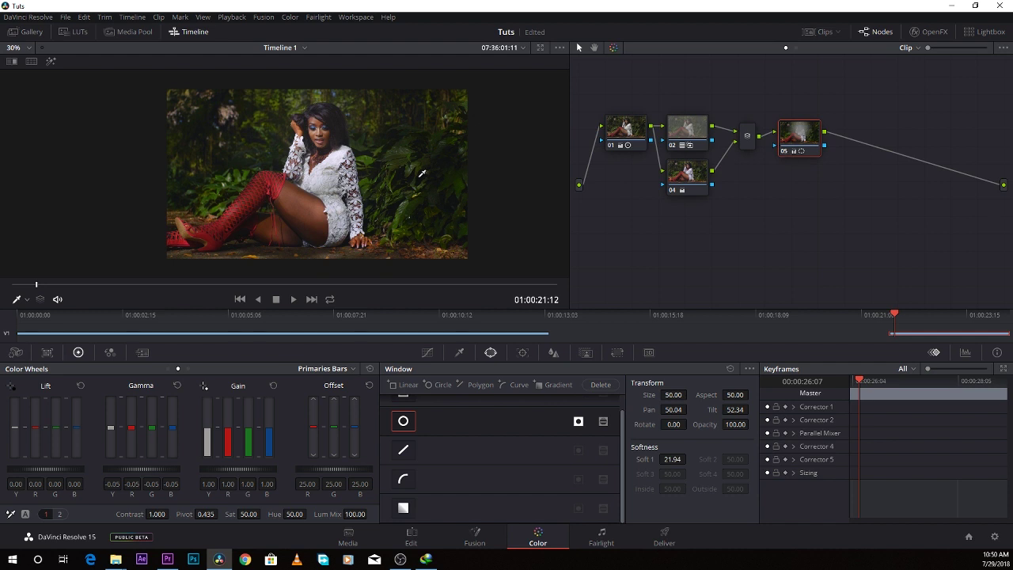
- Compare the woman's shot with and without the vignette node in full-screen view
{"action": "key", "text": "ctrl+f"}
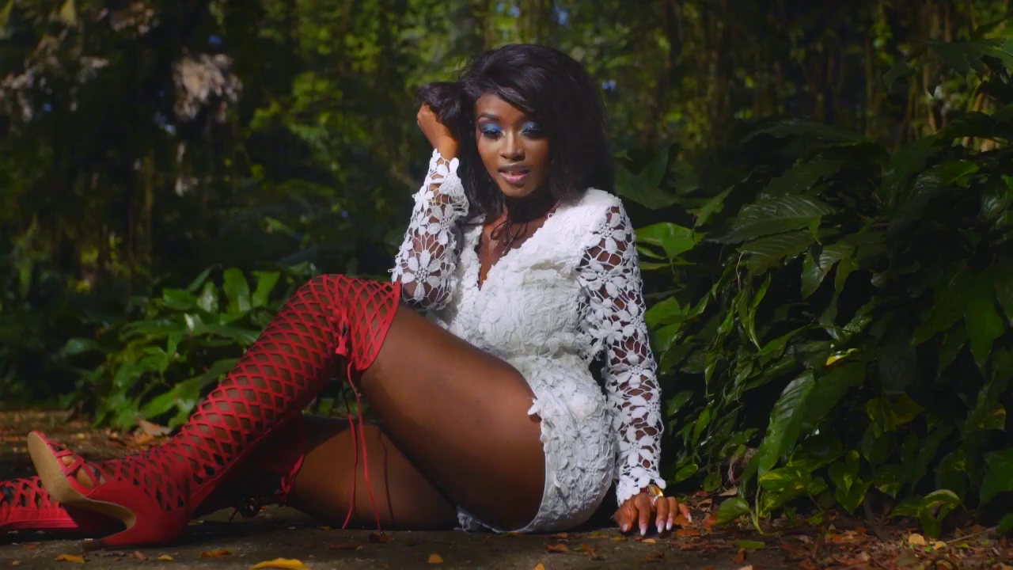
{"action": "key", "text": "ctrl+d"}
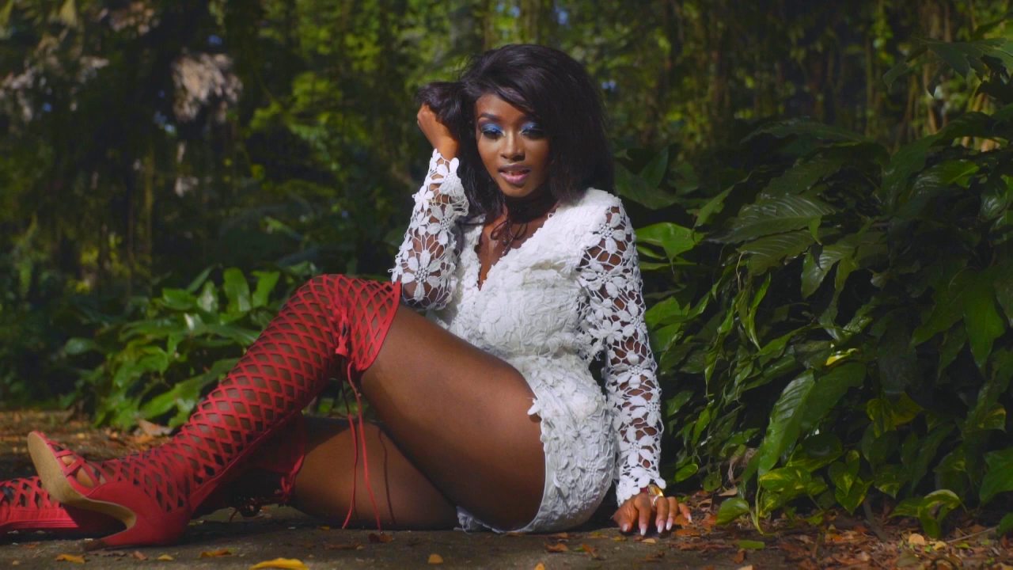
{"action": "key", "text": "ctrl+d"}
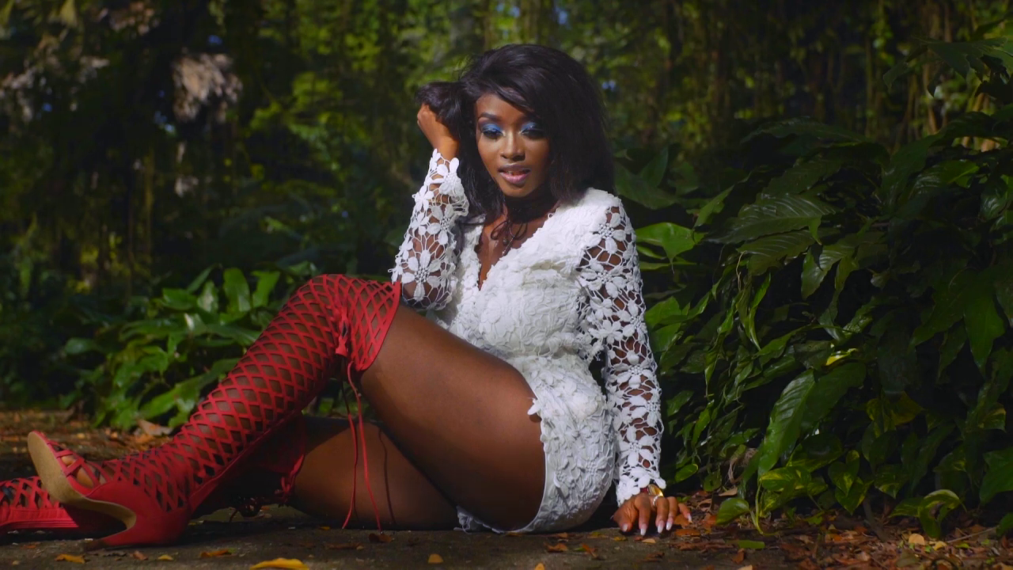
{"action": "key", "text": "ctrl+d"}
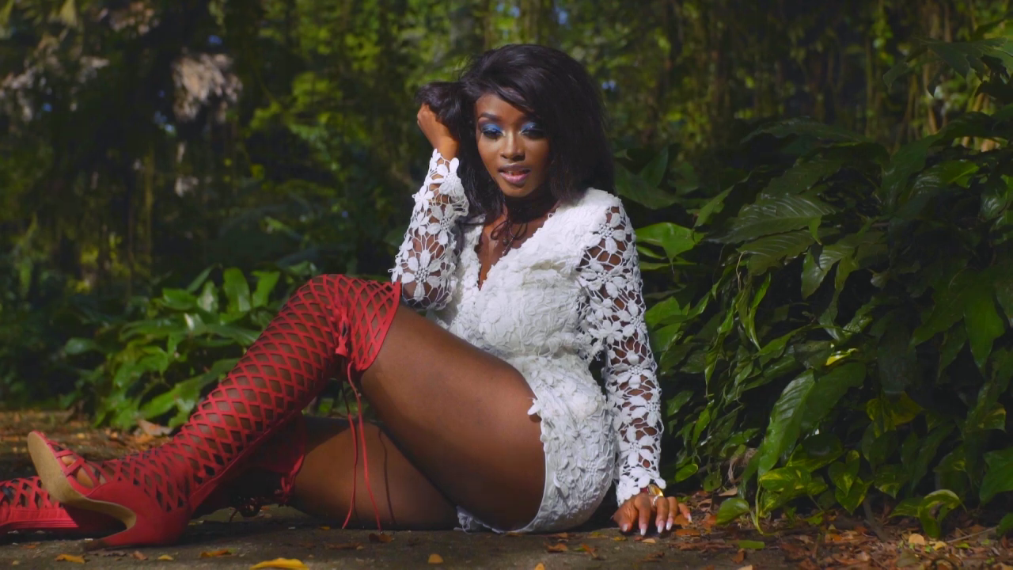
{"action": "key", "text": "ctrl+d"}
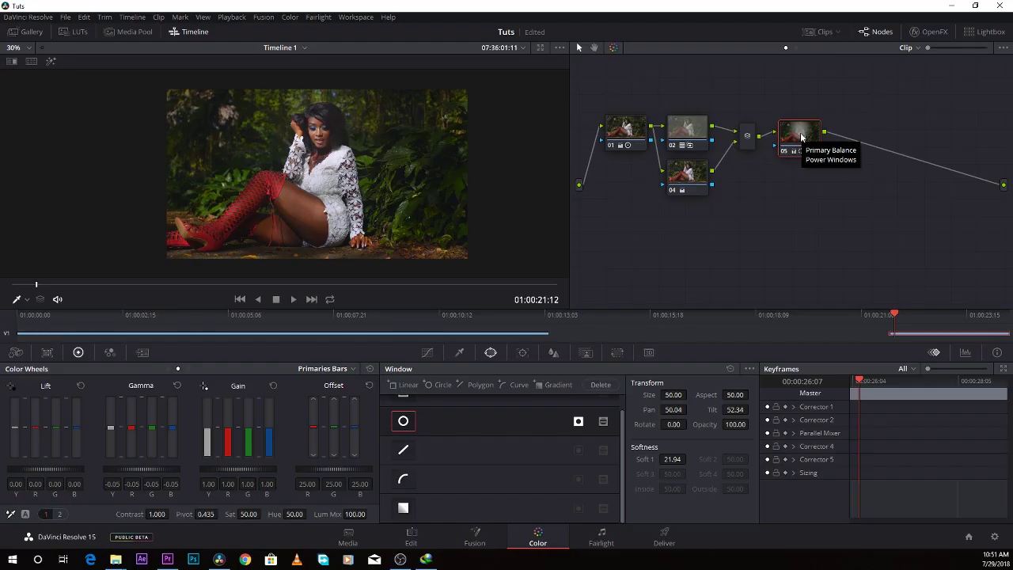
- Go to frame 01:00:04:03 of the nightclub clip and move node 03 closer to node 02
{"action": "left_click", "coordinate": [260, 333]}
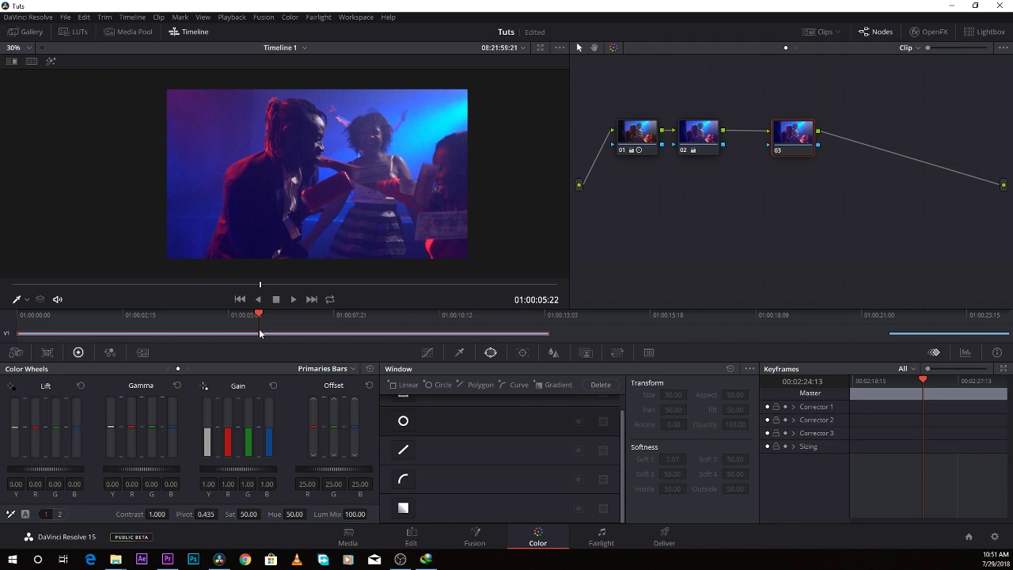
{"action": "left_click_drag", "start_coordinate": [260, 318], "coordinate": [70, 346]}
{"action": "left_click_drag", "start_coordinate": [142, 327], "coordinate": [187, 345]}
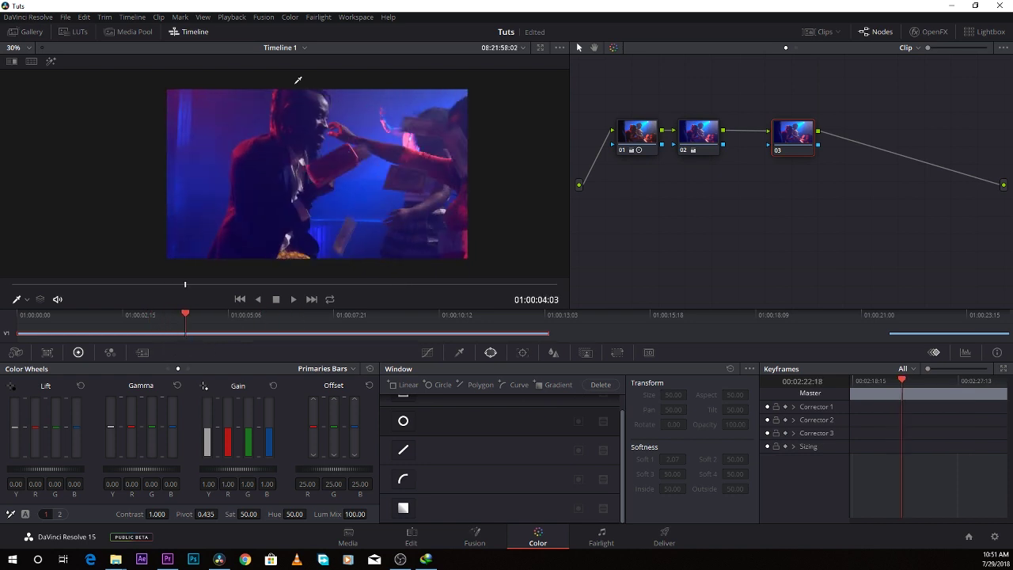
{"action": "left_click_drag", "start_coordinate": [793, 133], "coordinate": [771, 139]}
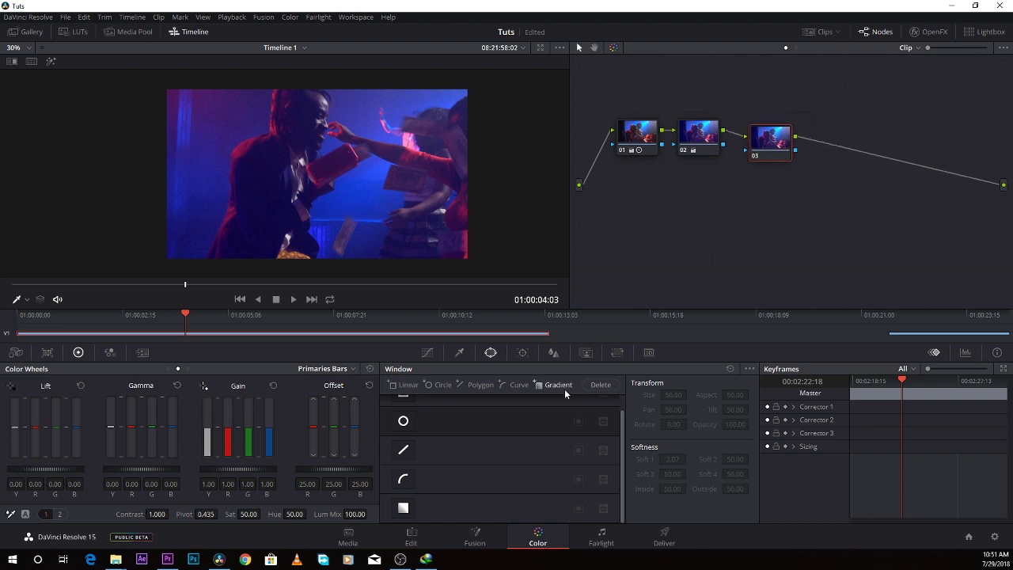
- Add a circular window around the man's head and torso on node 03, enlarged with a softness of 32.00
{"action": "left_click", "coordinate": [404, 422]}
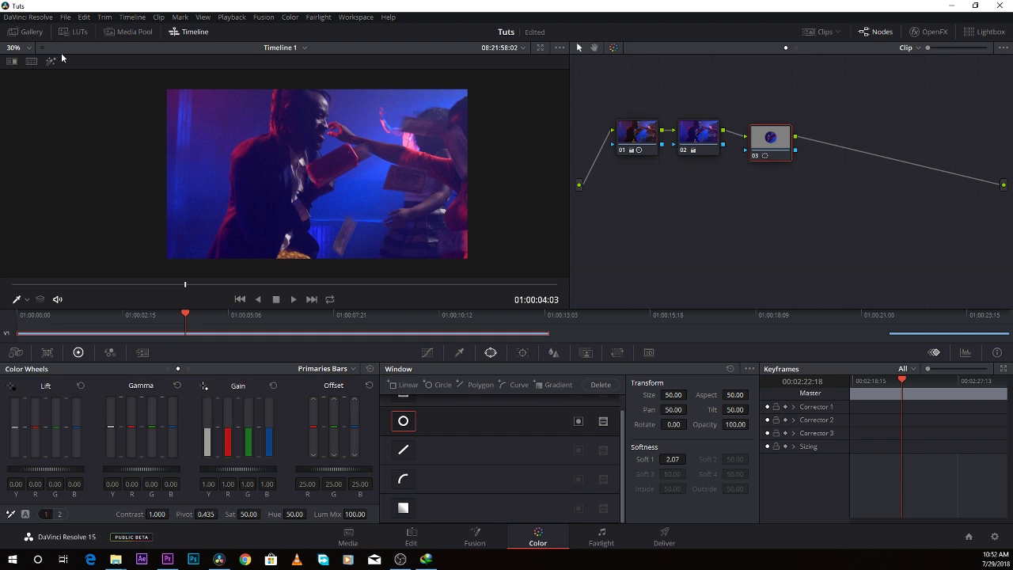
{"action": "left_click_drag", "start_coordinate": [318, 224], "coordinate": [465, 147]}
{"action": "left_click_drag", "start_coordinate": [333, 158], "coordinate": [329, 161]}
- Track the circular window forward and in reverse across the nightclub clip, and return to frame 01:00:04:02
{"action": "left_click", "coordinate": [522, 352]}
{"action": "left_click", "coordinate": [443, 388]}
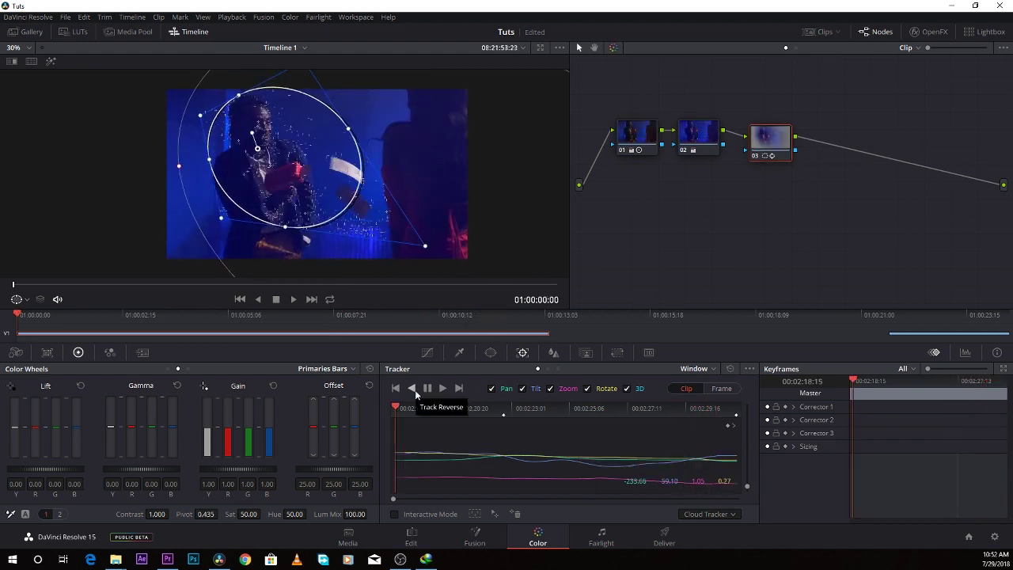
{"action": "left_click", "coordinate": [415, 389]}
{"action": "left_click", "coordinate": [501, 411]}
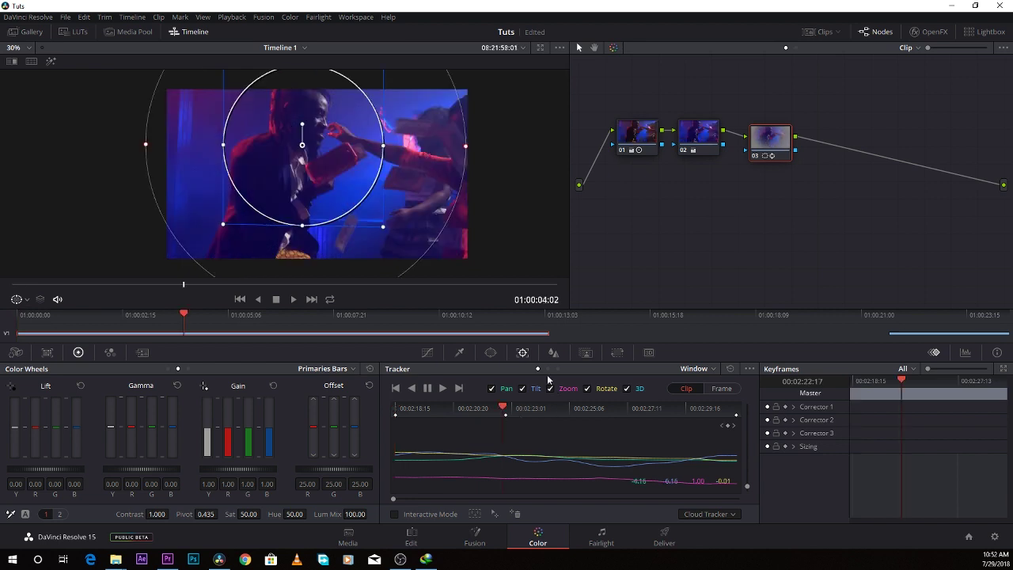
- Invert the tracked circular window and lower node 03's master gamma to -0.12 to form a vignette
{"action": "left_click", "coordinate": [490, 352]}
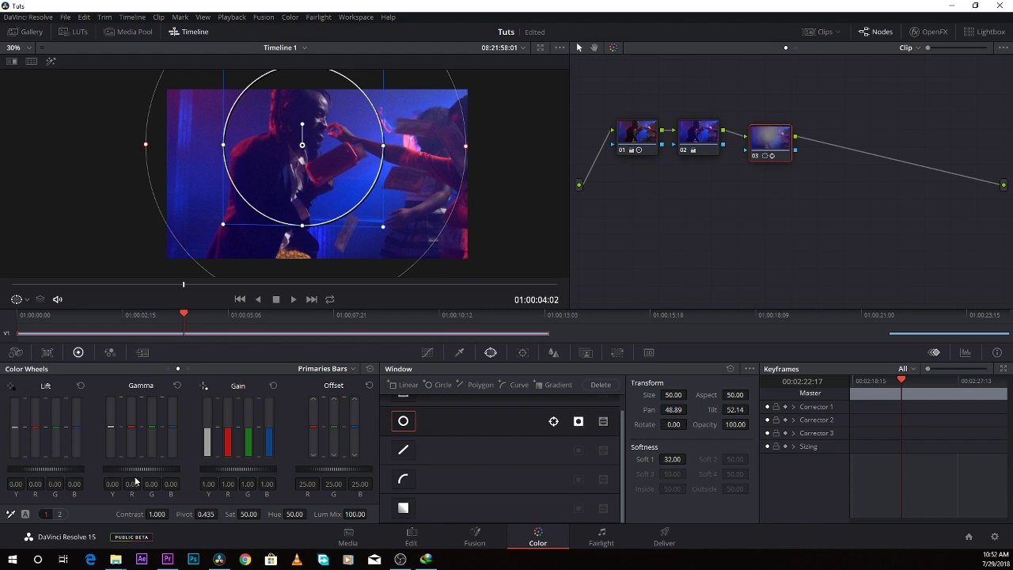
{"action": "scroll", "coordinate": [142, 468], "scroll_direction": "down", "scroll_amount": 1}
{"action": "scroll", "coordinate": [144, 469], "scroll_direction": "down", "scroll_amount": 7}
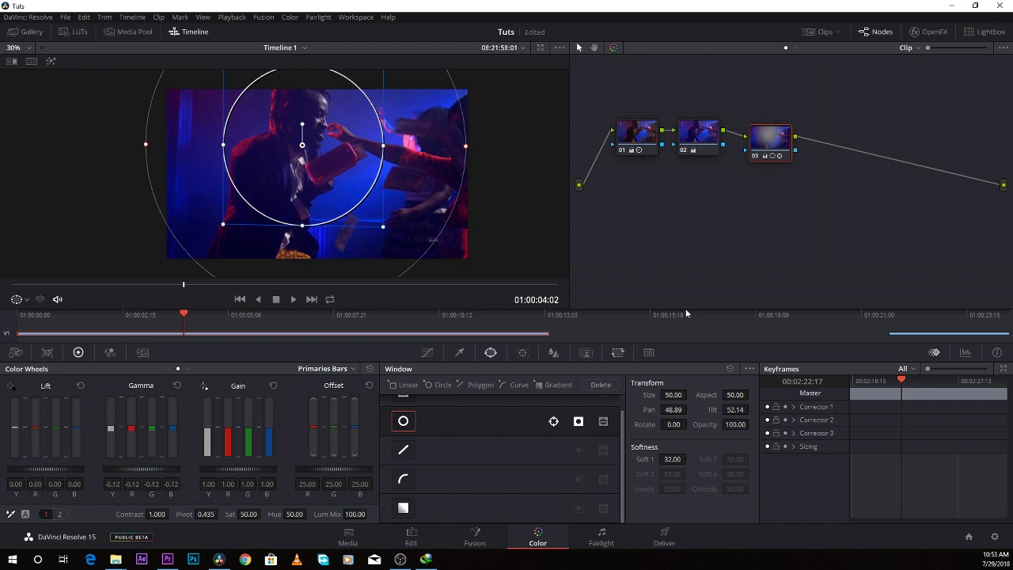
- Hide the window outline and toggle node 03 off and on to check the vignette's effect on the nightclub shot
{"action": "left_click", "coordinate": [51, 60]}
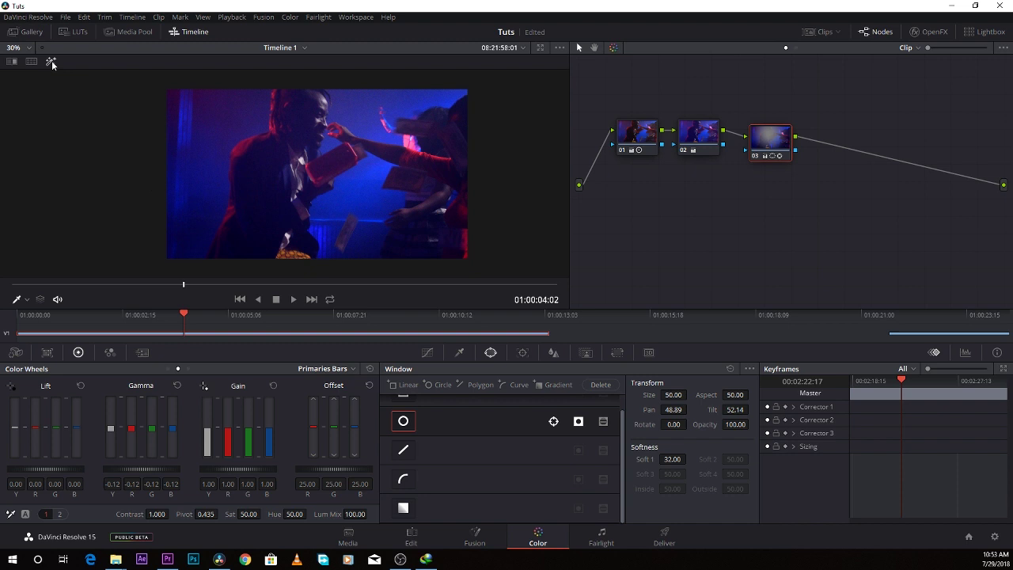
{"action": "left_click", "coordinate": [753, 157]}
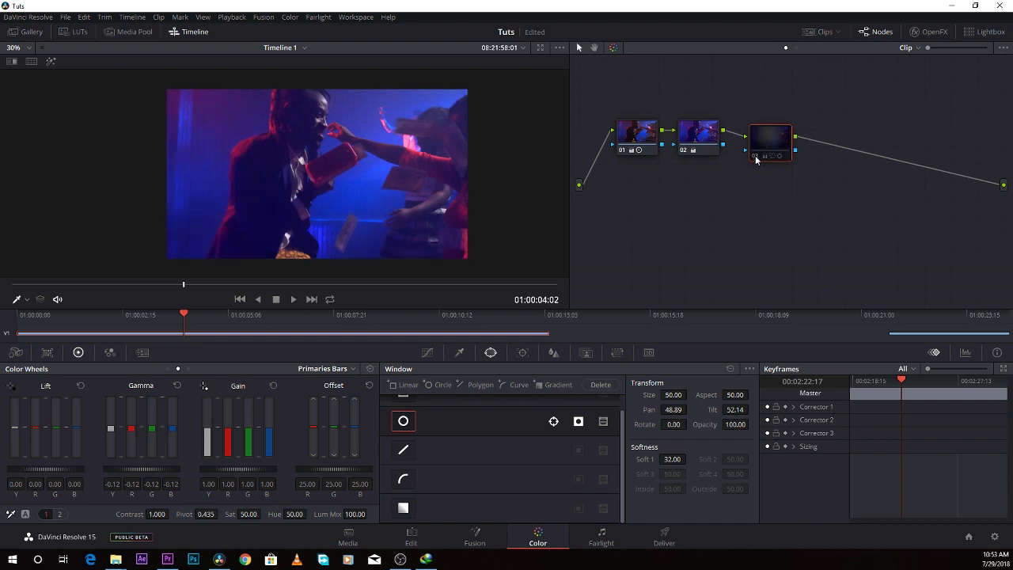
{"action": "left_click", "coordinate": [755, 158]}
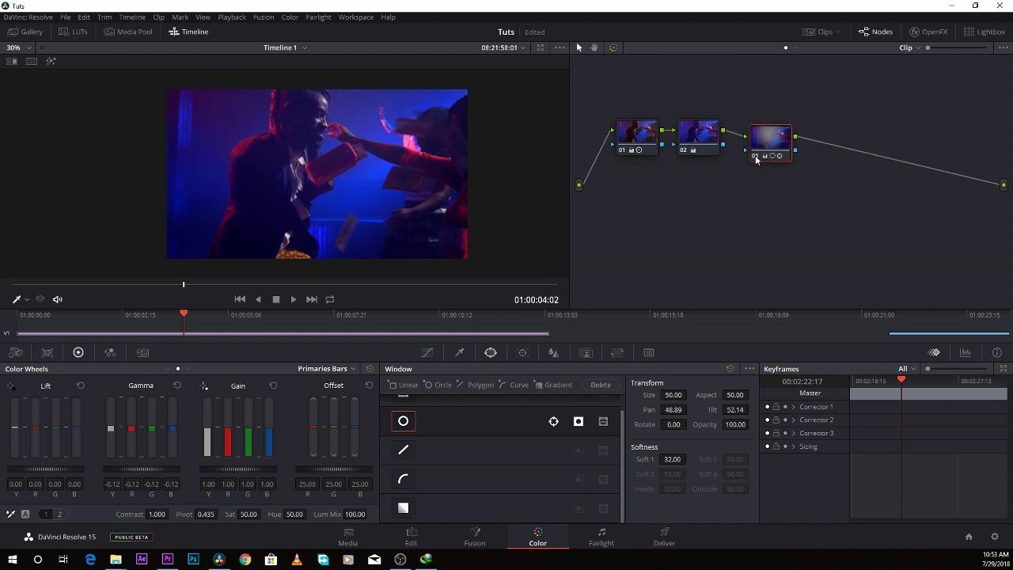
{"action": "left_click", "coordinate": [755, 157]}
{"action": "left_click", "coordinate": [755, 157]}
- Add a serial node after node 03 and pull the Lum Vs Sat curve's black point down to 0.00 saturation
{"action": "key", "text": "alt+s"}
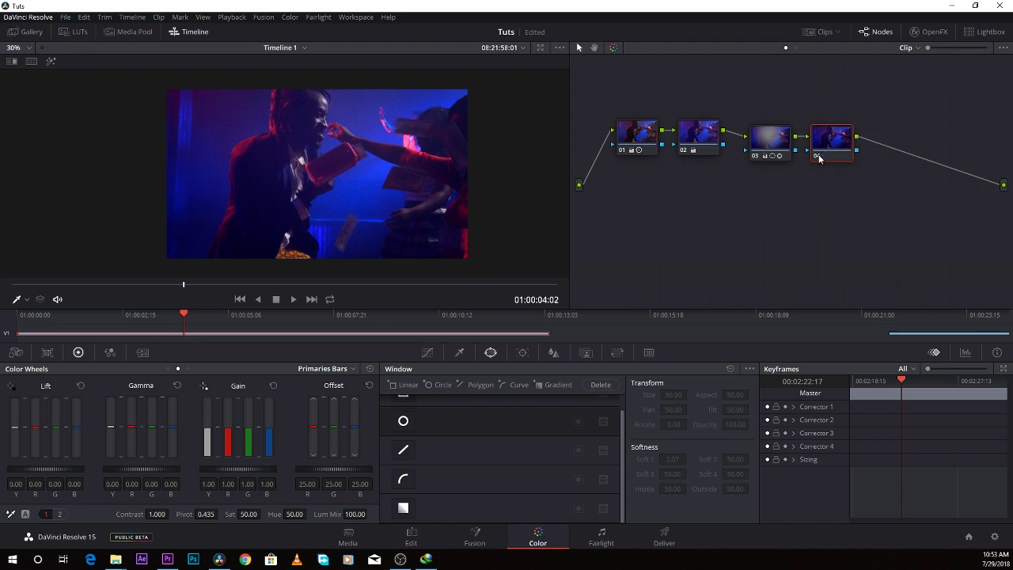
{"action": "left_click", "coordinate": [426, 353]}
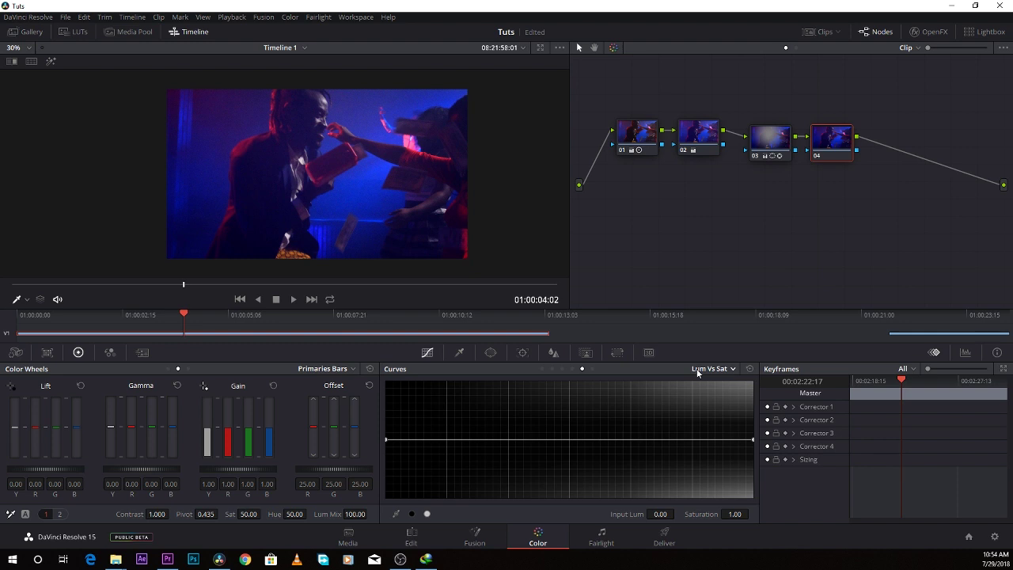
{"action": "left_click", "coordinate": [411, 515]}
{"action": "left_click_drag", "start_coordinate": [388, 442], "coordinate": [388, 518]}
- Toggle node 04 off and on and scrub through the nightclub clip to check the shadow desaturation
{"action": "left_click", "coordinate": [819, 158]}
{"action": "left_click", "coordinate": [820, 159]}
{"action": "left_click", "coordinate": [819, 159]}
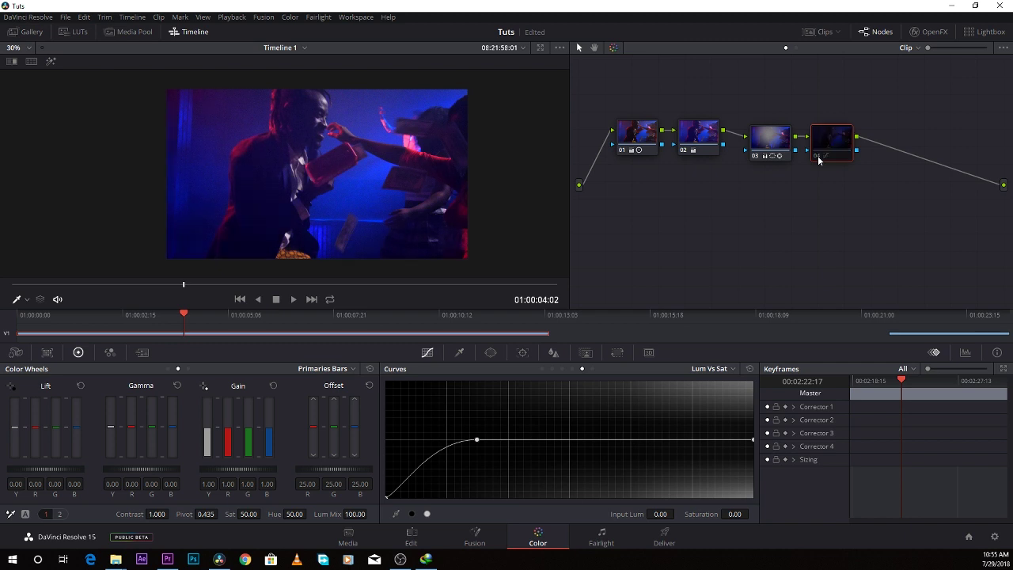
{"action": "left_click", "coordinate": [820, 158]}
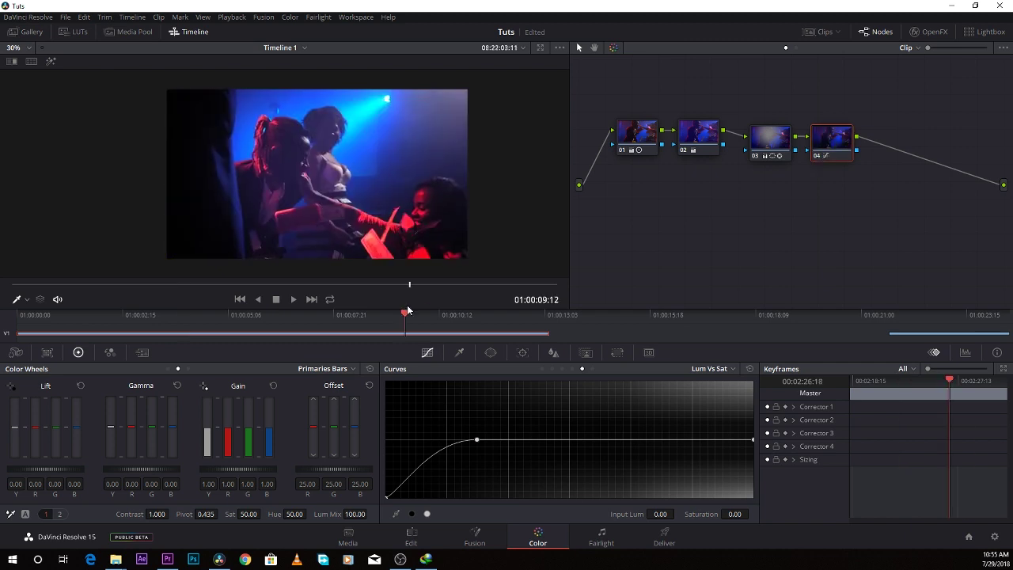
{"action": "left_click_drag", "start_coordinate": [418, 314], "coordinate": [140, 315]}
{"action": "left_click", "coordinate": [215, 314]}
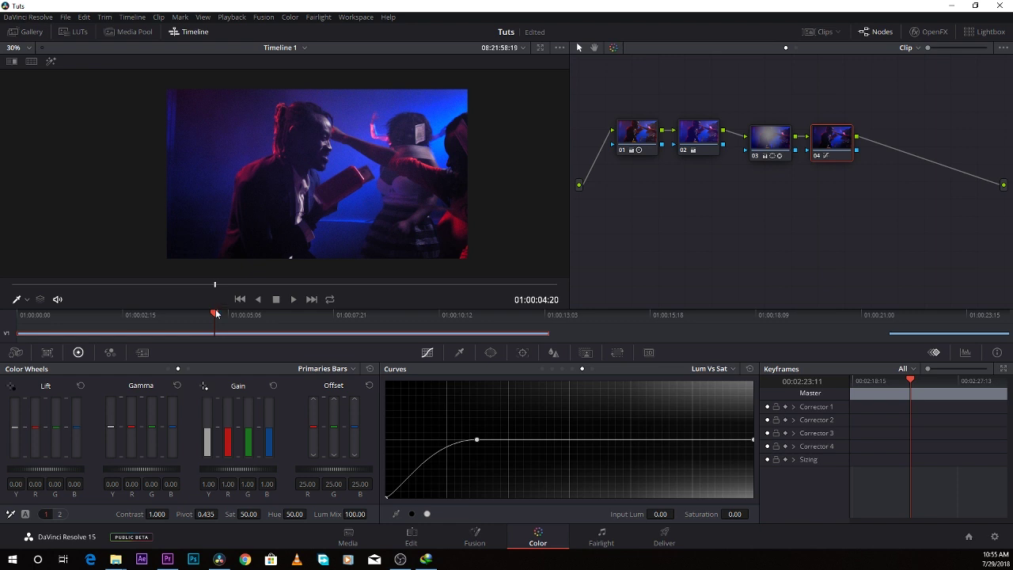
- On the woman's clip at 01:00:21:10, add a serial node after node 05 and set its Lum Vs Sat black point to 0.00 saturation
{"action": "left_click", "coordinate": [966, 321]}
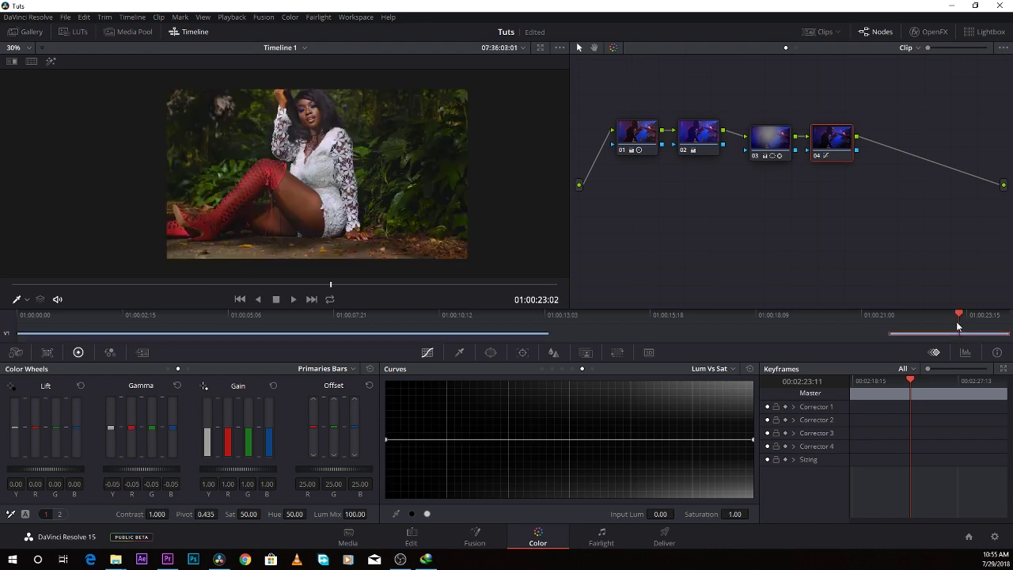
{"action": "left_click", "coordinate": [903, 325]}
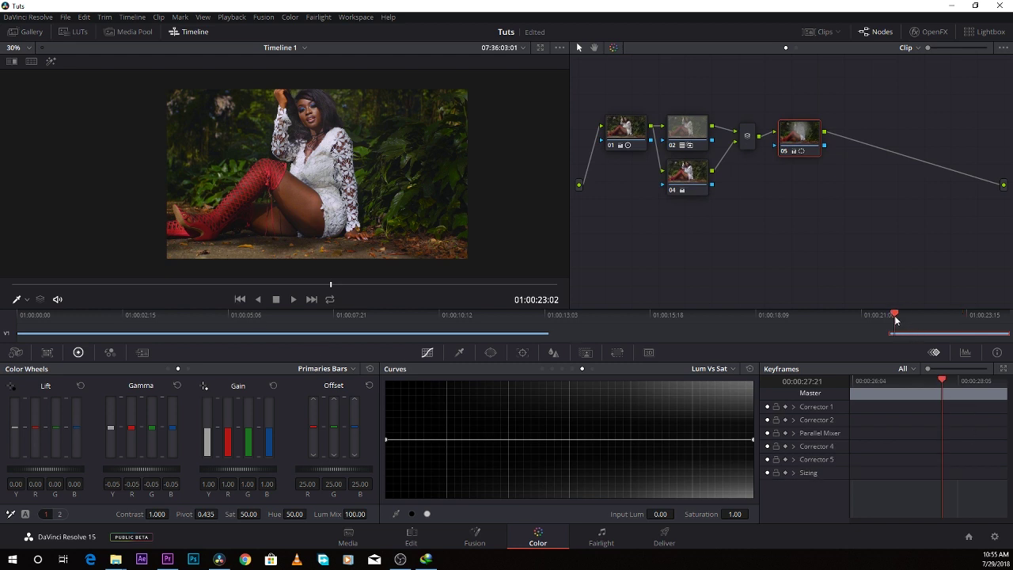
{"action": "key", "text": "alt+s"}
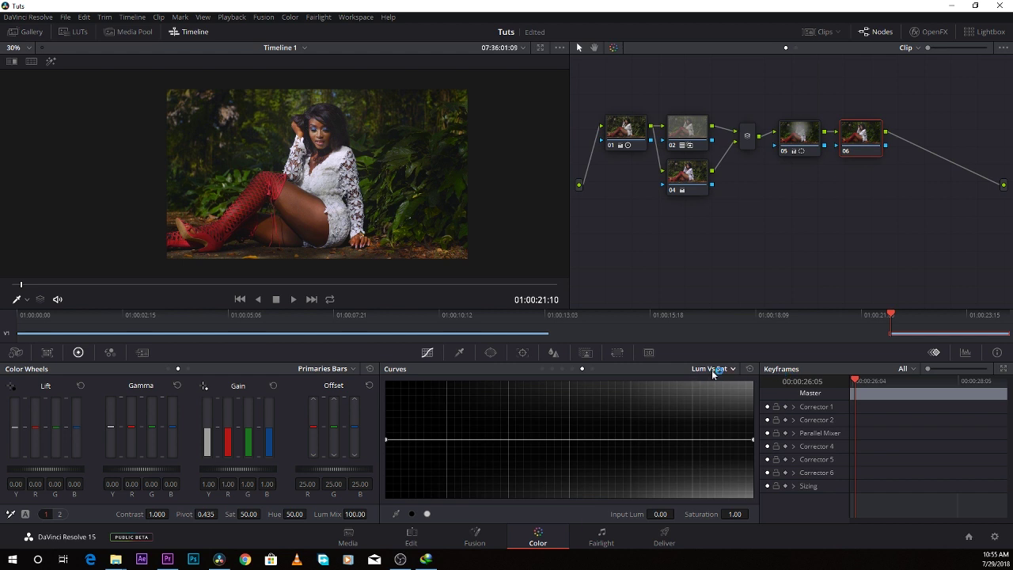
{"action": "left_click", "coordinate": [411, 515]}
{"action": "left_click_drag", "start_coordinate": [387, 440], "coordinate": [384, 548]}
{"action": "scroll", "coordinate": [314, 204], "scroll_direction": "up", "scroll_amount": 2}
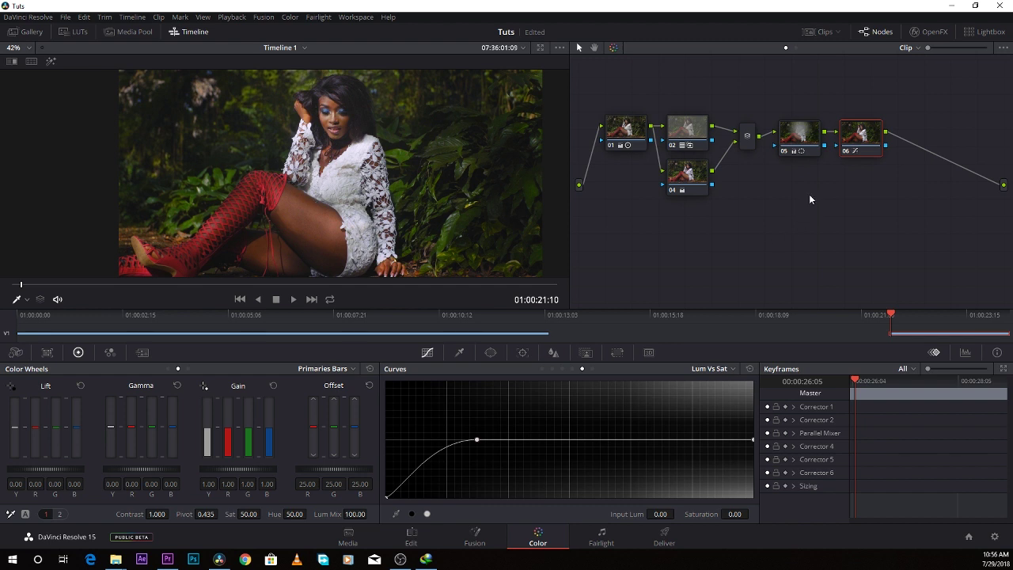
{"action": "scroll", "coordinate": [295, 239], "scroll_direction": "up", "scroll_amount": 3}
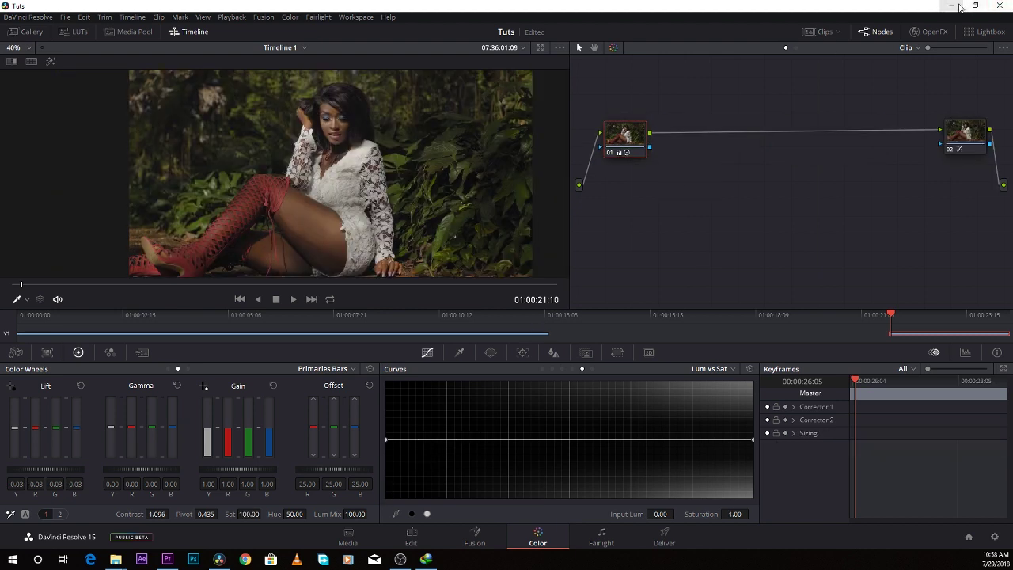
- Switch to Premiere Pro and place the playhead at 00:00:26:00 on the C0033.MP4 clip in Sequence 01
{"action": "left_click", "coordinate": [959, 7]}
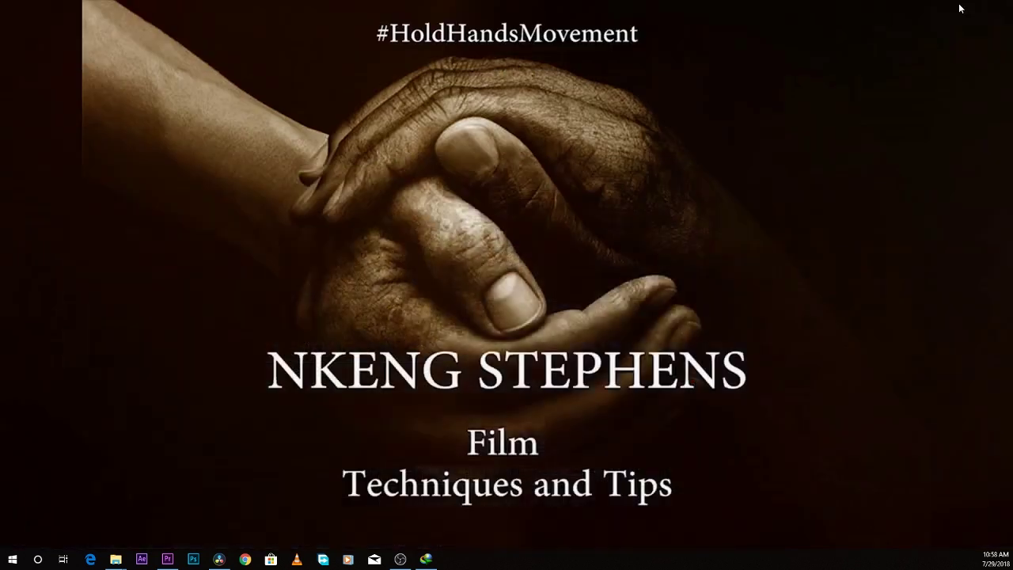
{"action": "left_click", "coordinate": [167, 559]}
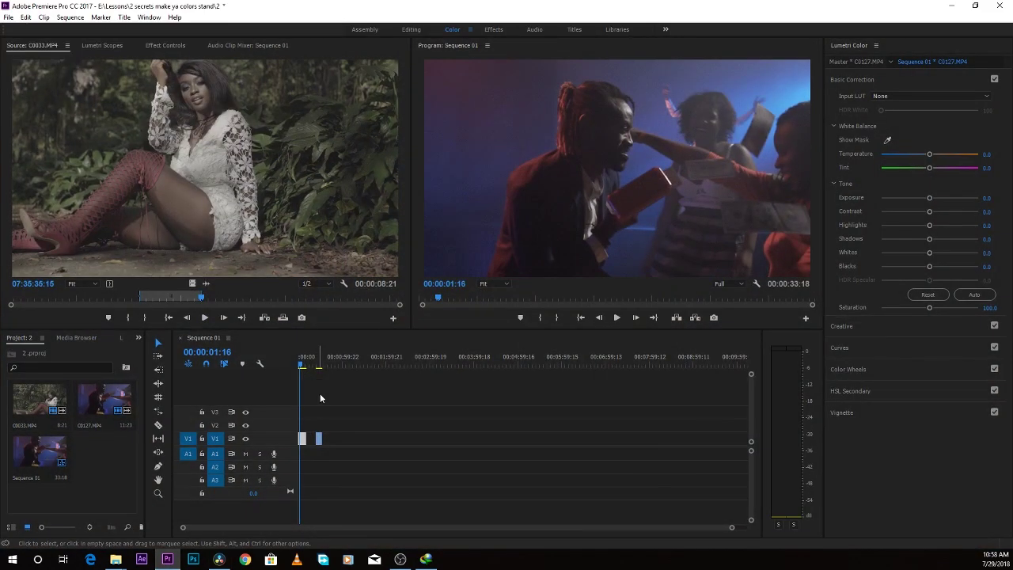
{"action": "left_click", "coordinate": [319, 362]}
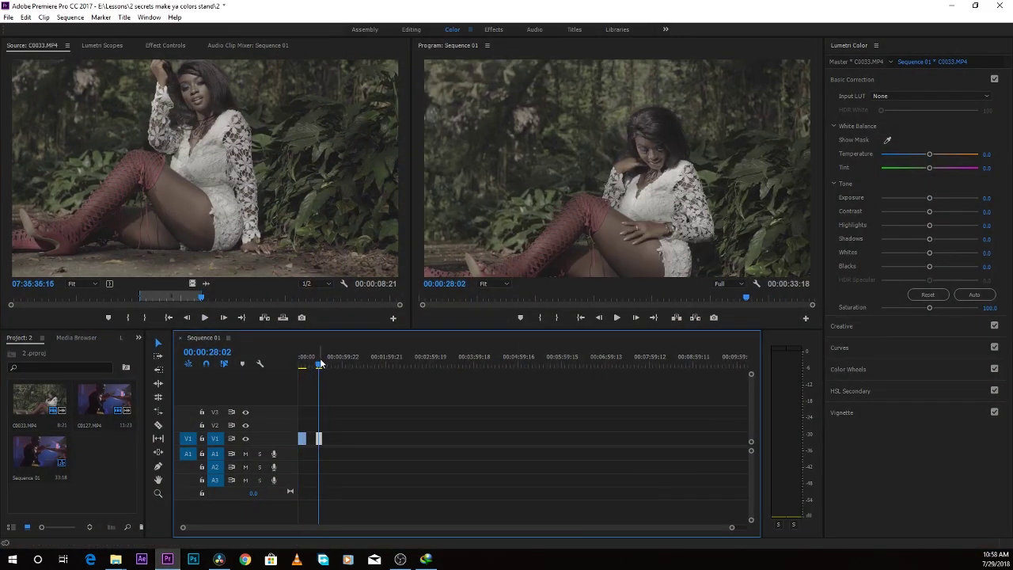
{"action": "left_click_drag", "start_coordinate": [319, 362], "coordinate": [317, 362]}
{"action": "left_click", "coordinate": [819, 208]}
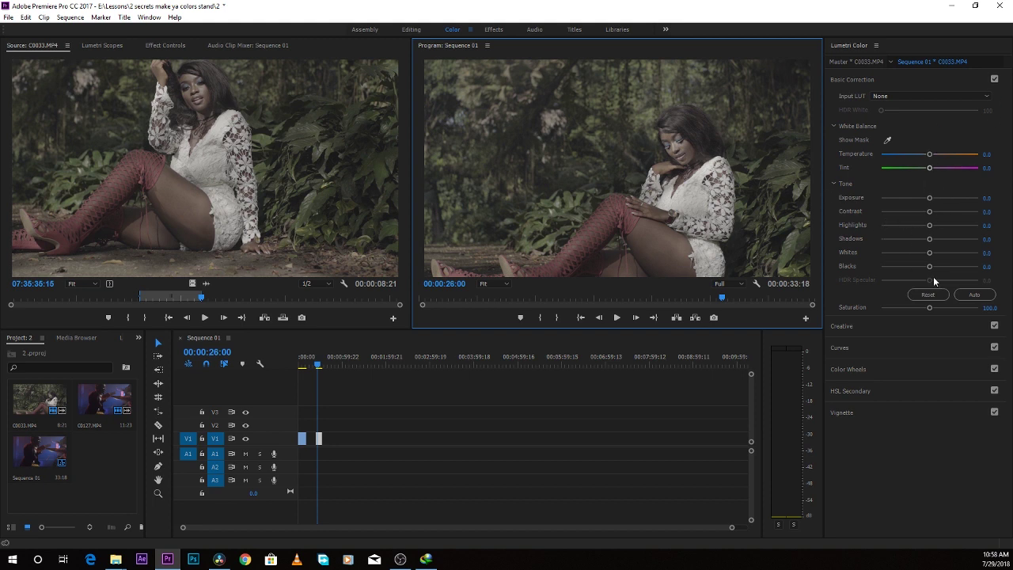
- In Lumetri's Basic Correction, raise contrast to about 48.9, lower shadows, whites and blacks slightly, maximize saturation and cool the temperature
{"action": "left_click_drag", "start_coordinate": [929, 211], "coordinate": [955, 213]}
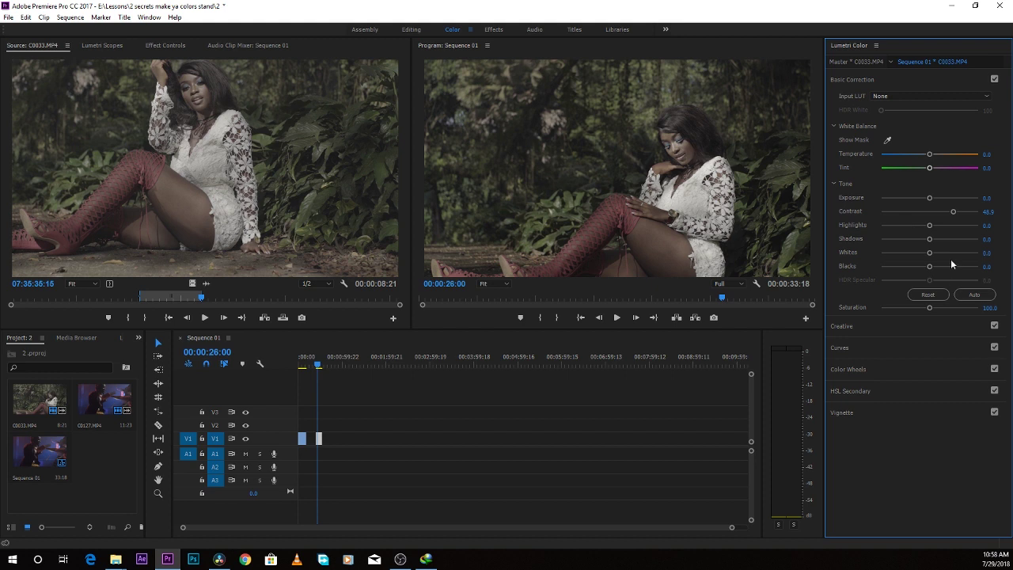
{"action": "mouse_move", "coordinate": [930, 239]}
{"action": "left_mouse_down"}
{"action": "mouse_move", "coordinate": [916, 239]}
{"action": "mouse_move", "coordinate": [932, 268]}
{"action": "mouse_move", "coordinate": [925, 253]}
{"action": "left_mouse_up"}
{"action": "left_click_drag", "start_coordinate": [932, 309], "coordinate": [981, 308]}
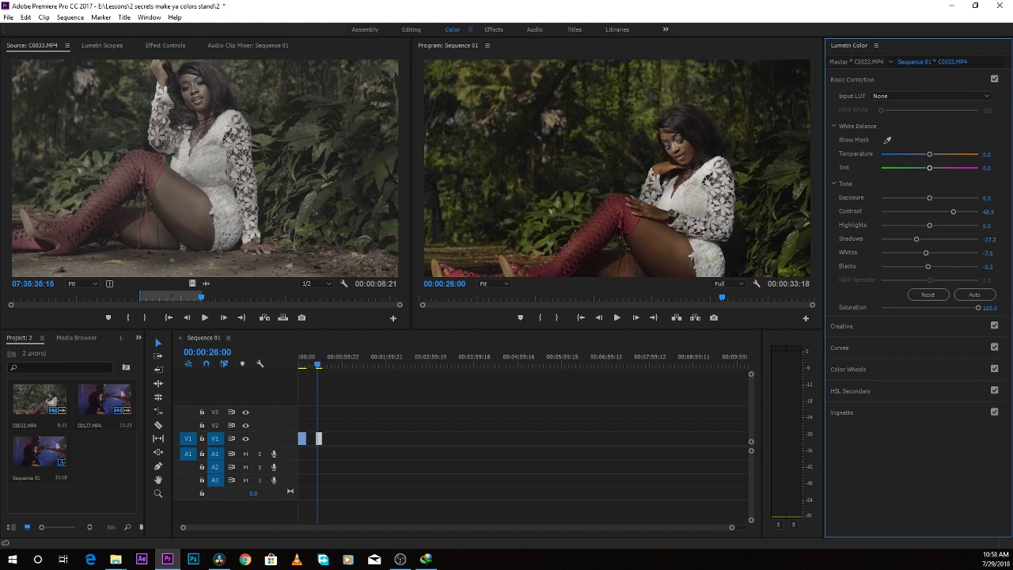
{"action": "left_click_drag", "start_coordinate": [929, 155], "coordinate": [919, 155]}
- In Lumetri's Creative section, add a little Faded Film and raise the saturation moderately
{"action": "left_click", "coordinate": [855, 325]}
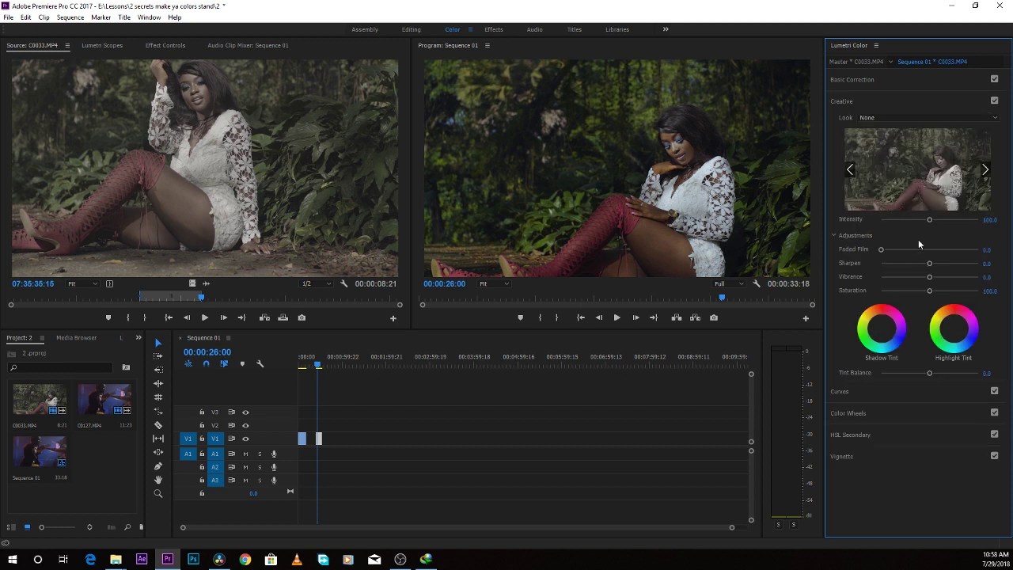
{"action": "left_click", "coordinate": [880, 113]}
{"action": "left_click", "coordinate": [880, 112]}
{"action": "left_click_drag", "start_coordinate": [883, 249], "coordinate": [900, 250]}
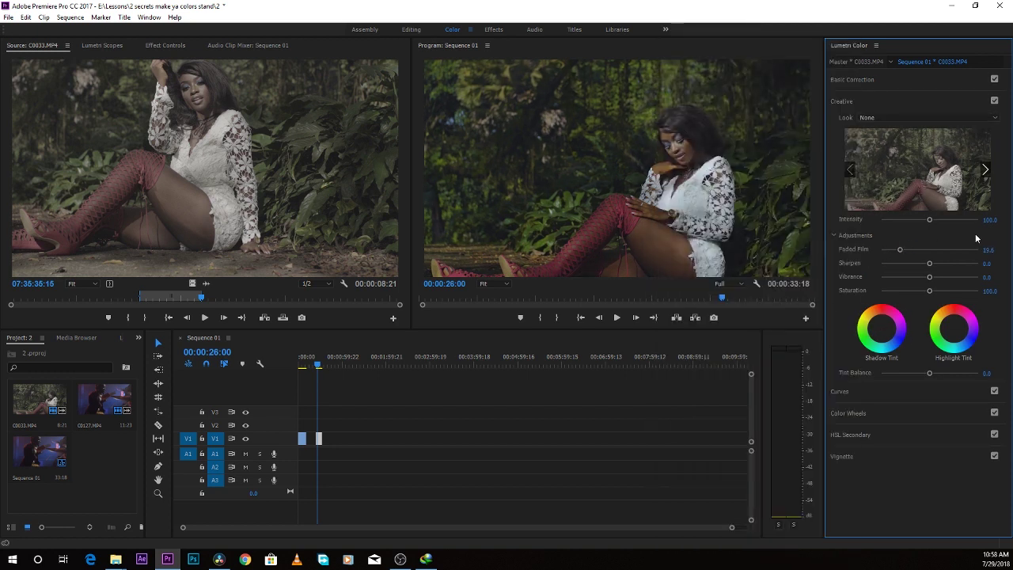
{"action": "left_click", "coordinate": [903, 250]}
{"action": "left_click_drag", "start_coordinate": [937, 291], "coordinate": [950, 291]}
- Warm the shot slightly with Lumetri's midtone, highlight and shadow color wheels, and play the clip to review the grade
{"action": "left_click", "coordinate": [861, 391]}
{"action": "left_click", "coordinate": [848, 496]}
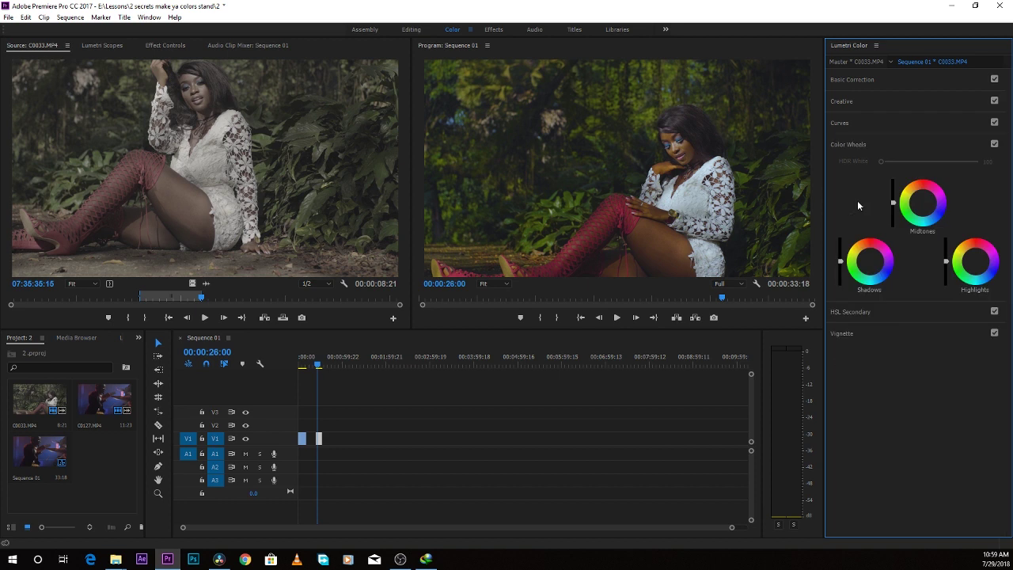
{"action": "left_click_drag", "start_coordinate": [922, 203], "coordinate": [923, 204]}
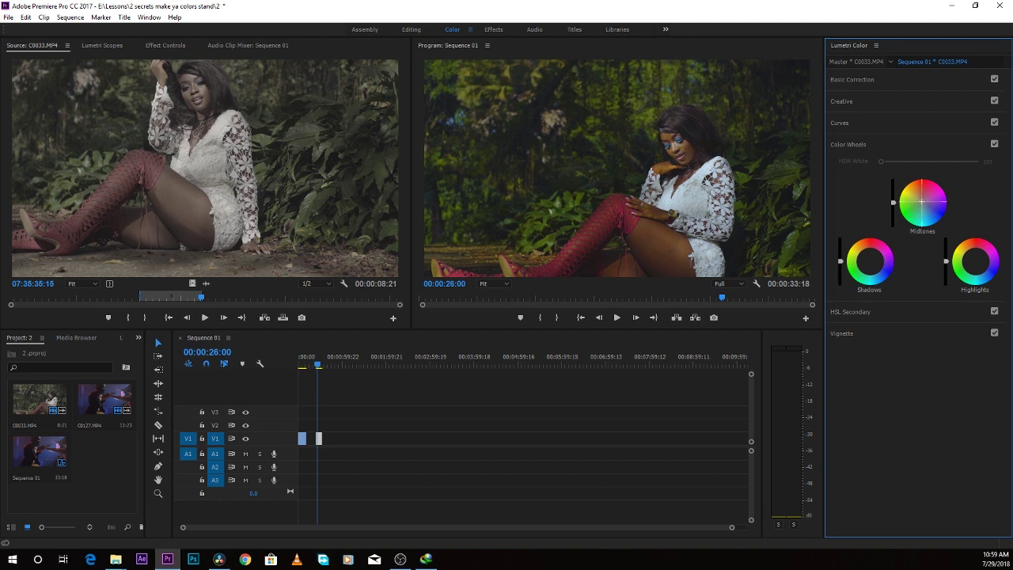
{"action": "left_click", "coordinate": [980, 263]}
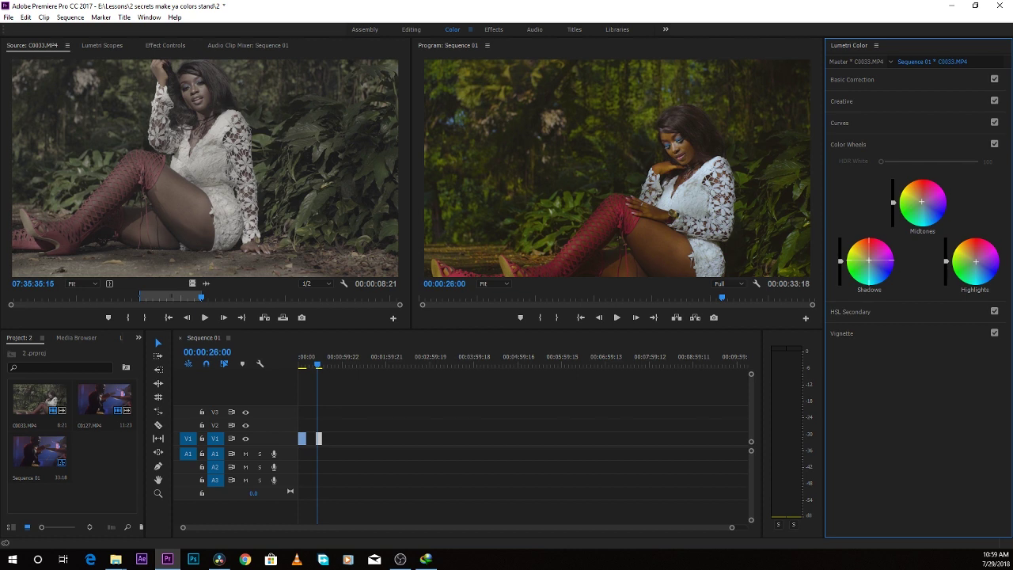
{"action": "key", "text": "space"}
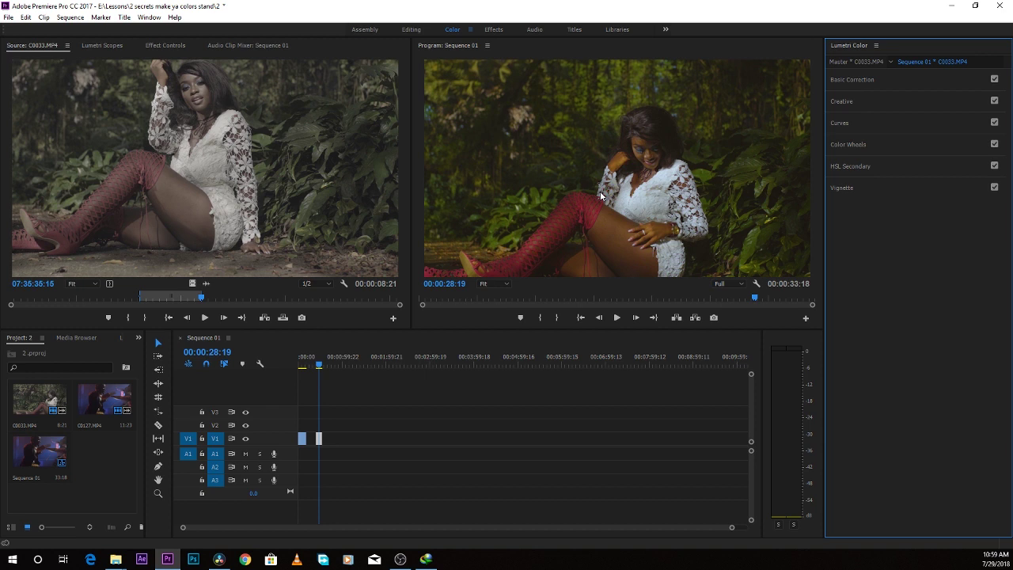
{"action": "left_click", "coordinate": [318, 361]}
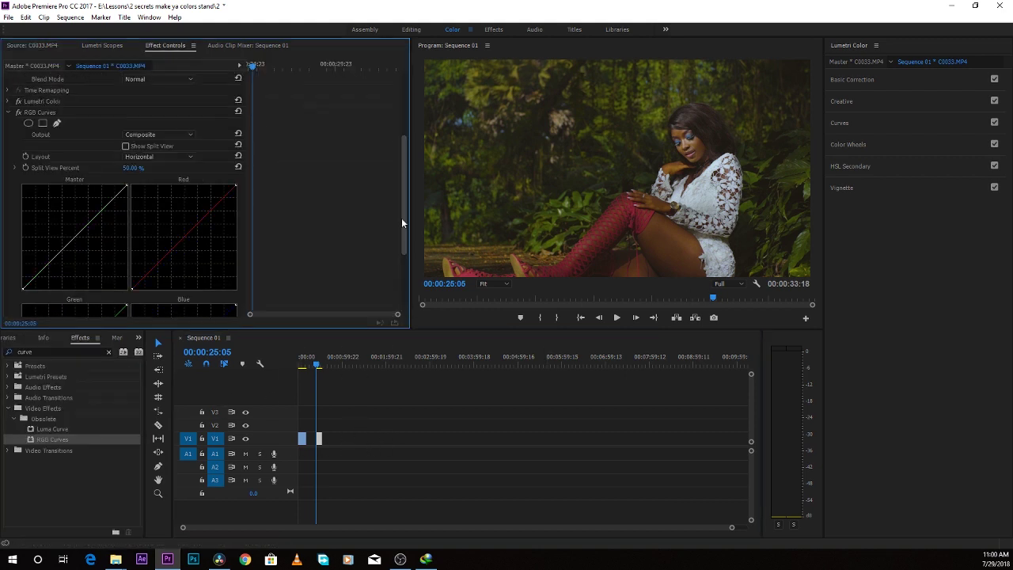
- Add an ellipse mask to the clip's RGB Curves effect and enlarge it into a tall oval around the woman
{"action": "left_click_drag", "start_coordinate": [402, 218], "coordinate": [404, 176]}
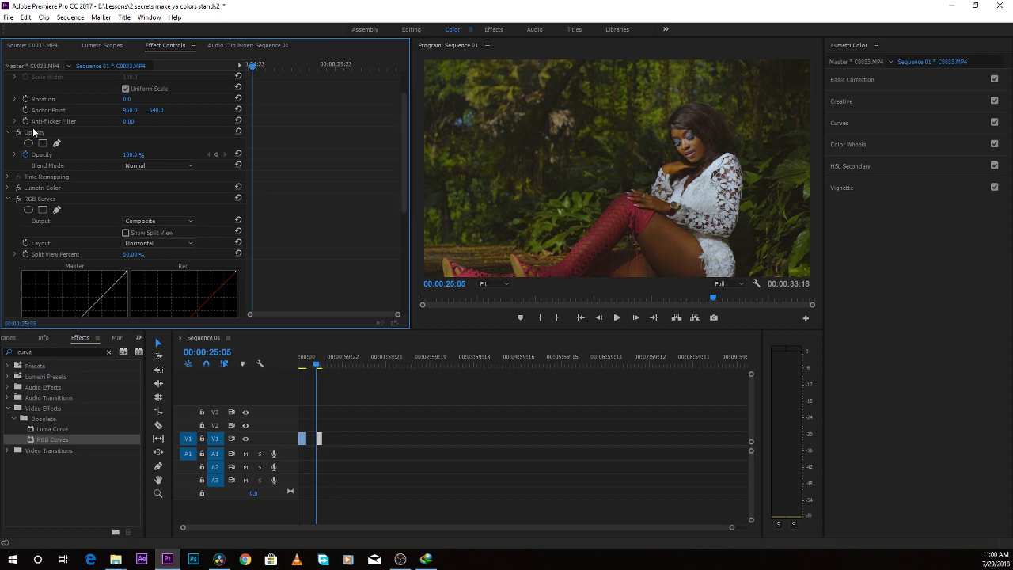
{"action": "scroll", "coordinate": [123, 186], "scroll_direction": "up", "scroll_amount": 1}
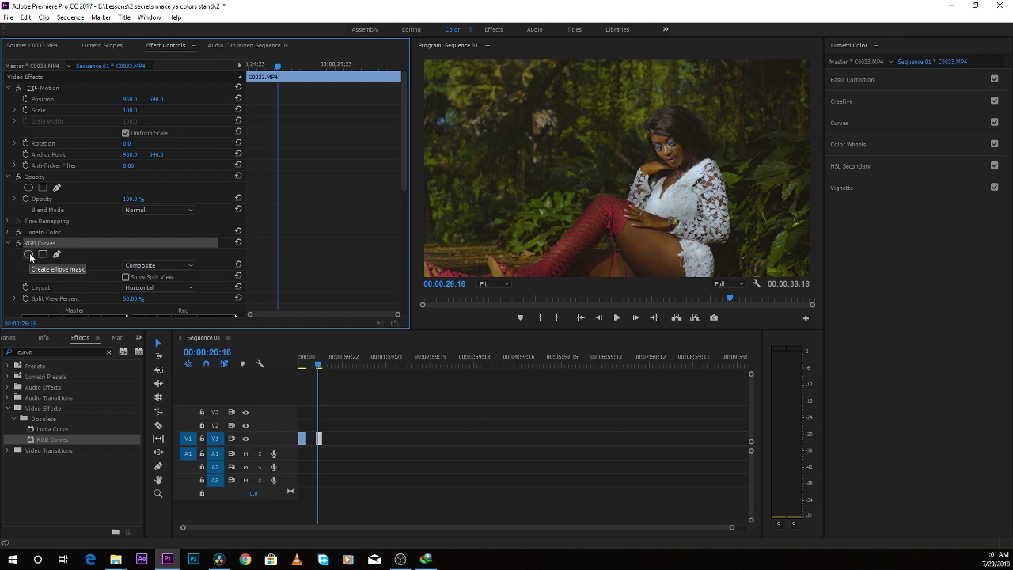
{"action": "left_click", "coordinate": [30, 256]}
{"action": "mouse_move", "coordinate": [635, 156]}
{"action": "left_mouse_down"}
{"action": "mouse_move", "coordinate": [652, 140]}
{"action": "mouse_move", "coordinate": [666, 153]}
{"action": "left_mouse_up"}
{"action": "left_click_drag", "start_coordinate": [716, 117], "coordinate": [750, 186]}
{"action": "left_click_drag", "start_coordinate": [657, 127], "coordinate": [640, 100]}
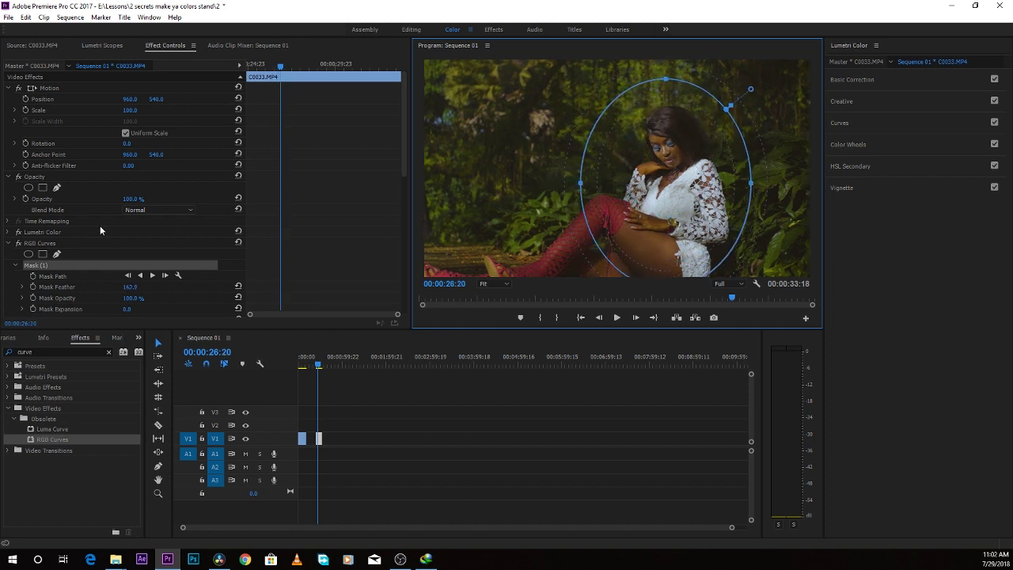
- Invert the RGB Curves mask and pull the Master curve's midtones down to darken the area outside the oval
{"action": "scroll", "coordinate": [356, 202], "scroll_direction": "down", "scroll_amount": 2}
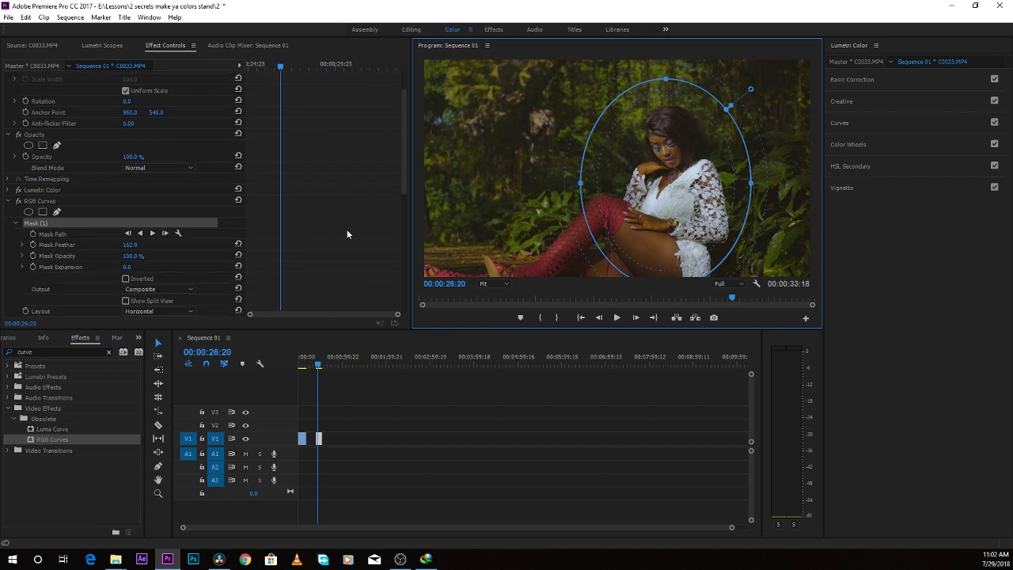
{"action": "left_click", "coordinate": [126, 280]}
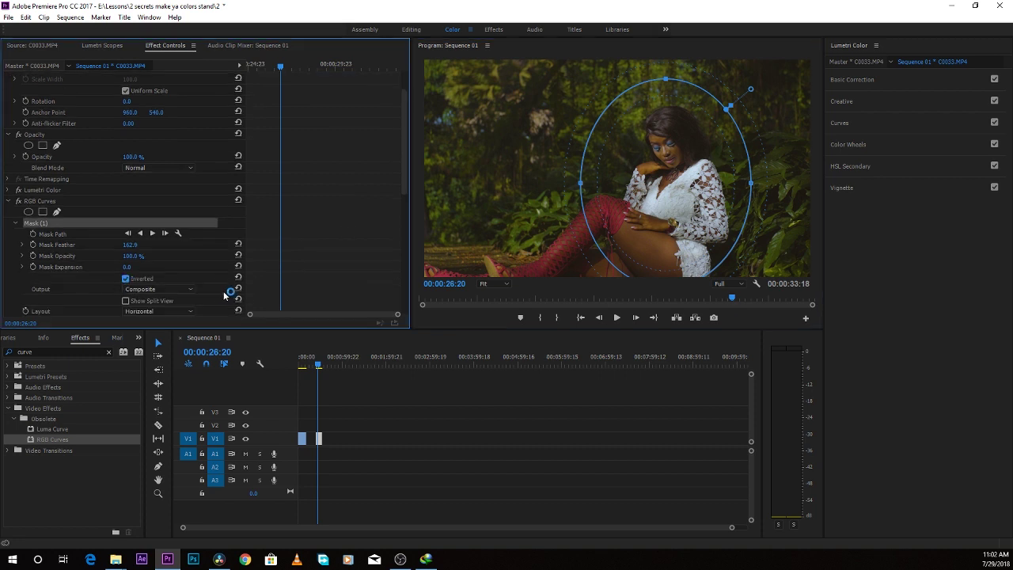
{"action": "scroll", "coordinate": [341, 240], "scroll_direction": "down", "scroll_amount": 5}
{"action": "scroll", "coordinate": [341, 240], "scroll_direction": "down", "scroll_amount": 2}
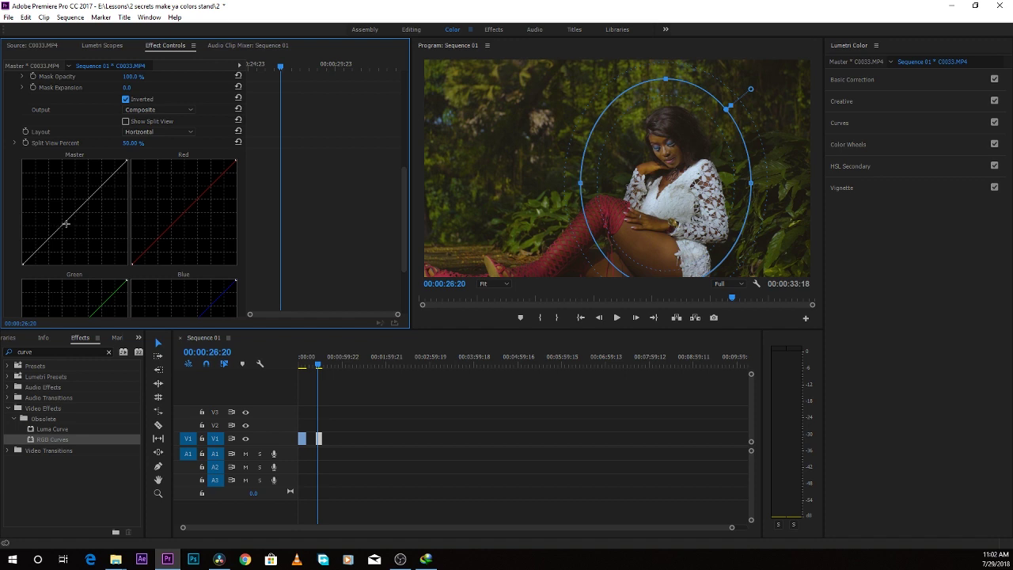
{"action": "left_click_drag", "start_coordinate": [70, 216], "coordinate": [77, 222]}
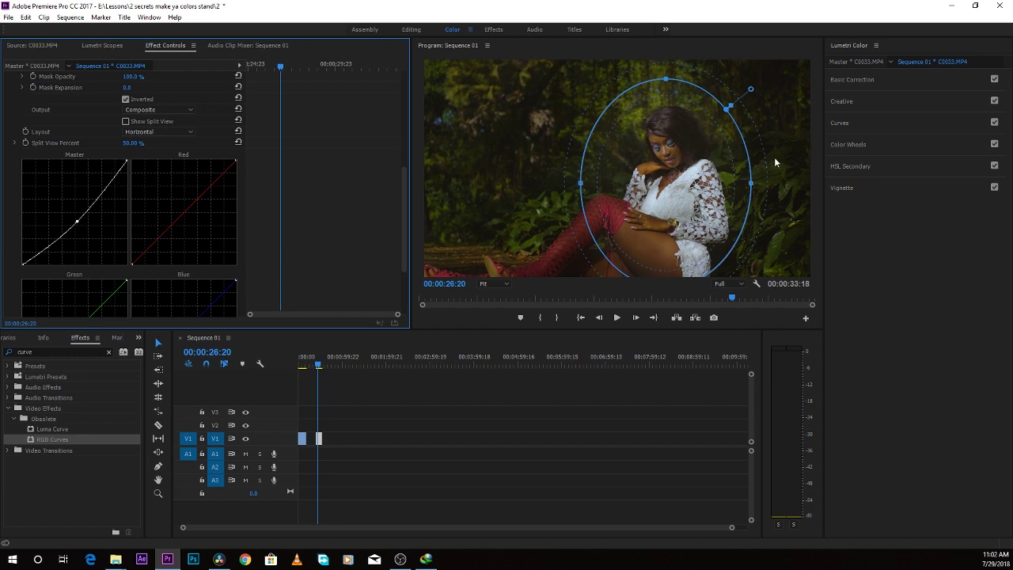
- Widen the mask feather to about 653.5 and shift the oval slightly upward
{"action": "left_click_drag", "start_coordinate": [754, 93], "coordinate": [777, 69]}
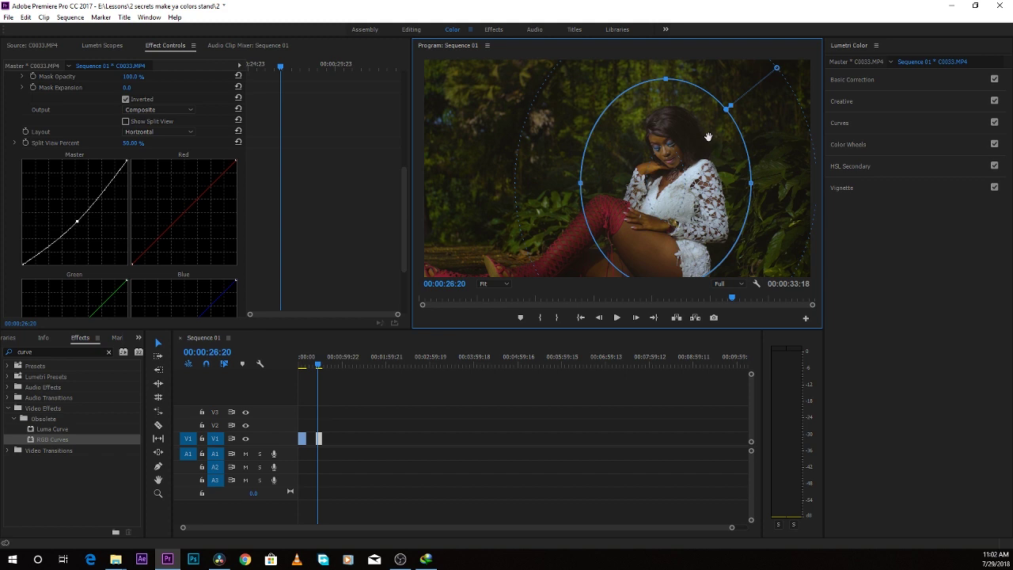
{"action": "left_click_drag", "start_coordinate": [708, 137], "coordinate": [708, 149]}
{"action": "scroll", "coordinate": [151, 136], "scroll_direction": "up", "scroll_amount": 3}
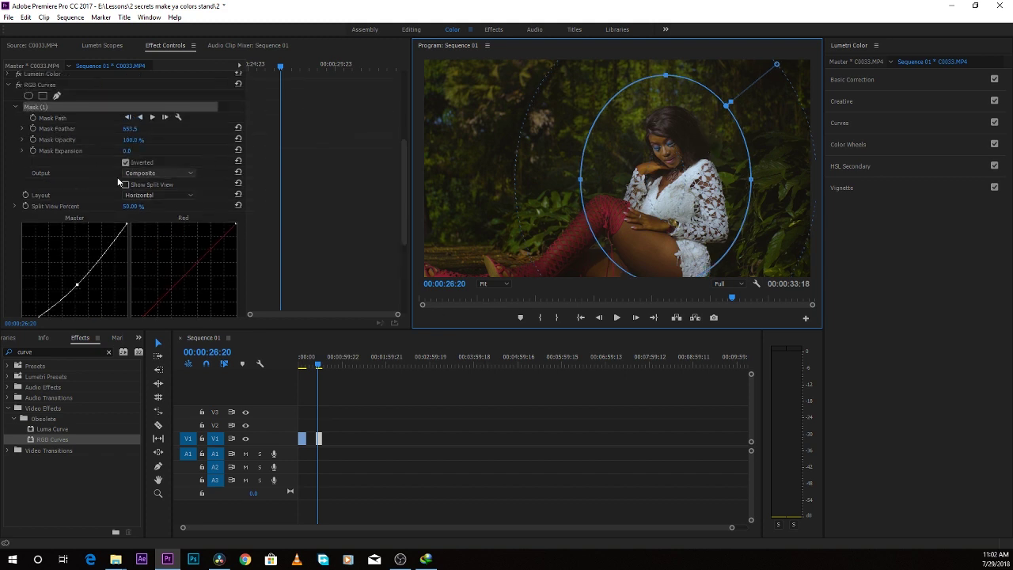
- Reselect the clip, toggle RGB Curves off and on to check the vignette, and collapse the effect's settings
{"action": "left_click", "coordinate": [388, 392]}
{"action": "left_click", "coordinate": [319, 438]}
{"action": "left_click", "coordinate": [19, 243]}
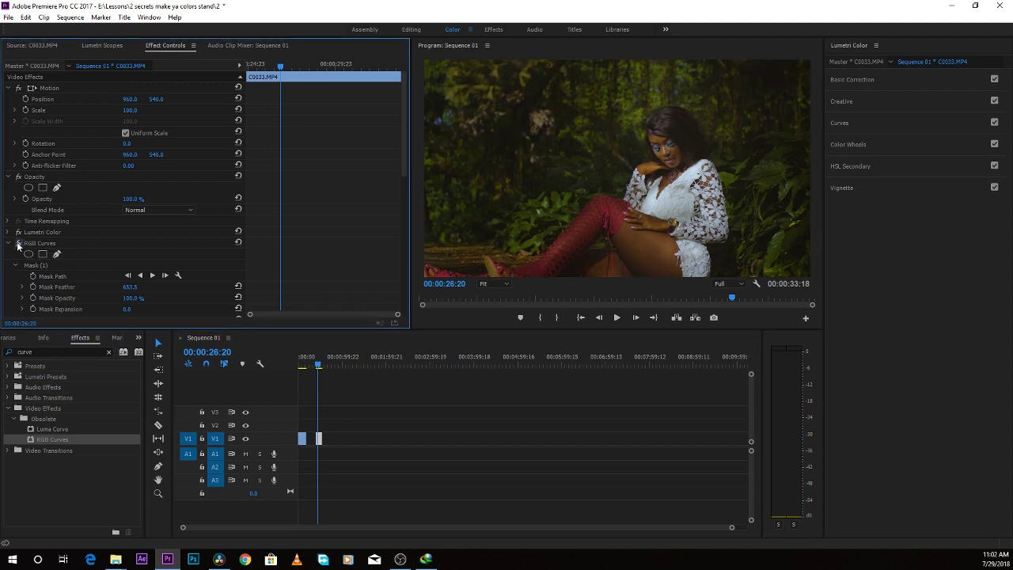
{"action": "left_click", "coordinate": [18, 243]}
{"action": "left_click", "coordinate": [18, 243]}
{"action": "left_click", "coordinate": [8, 244]}
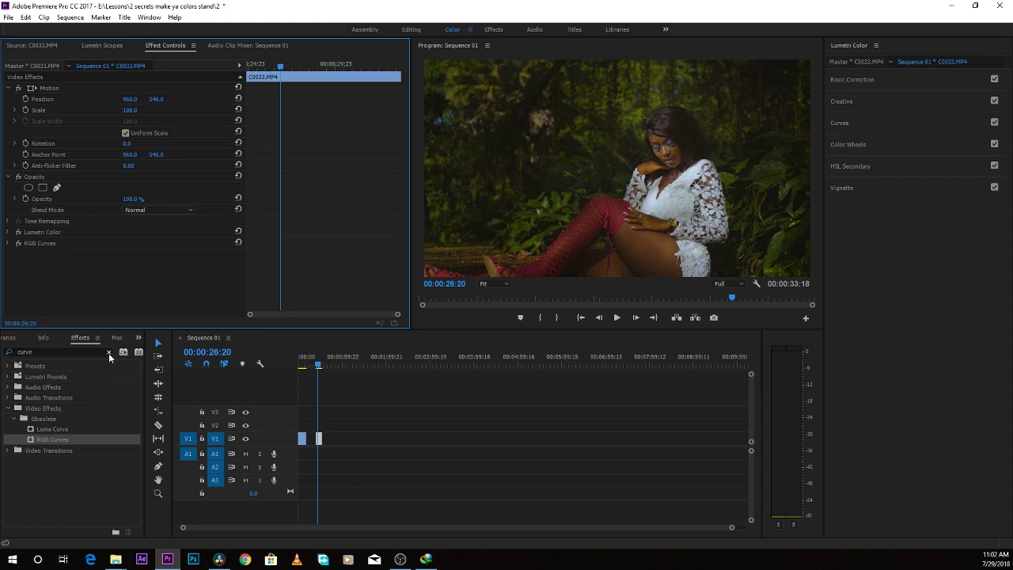
- Search the effects for "three" and apply the Three-Way Color Corrector to the C0033.MP4 clip
{"action": "left_click", "coordinate": [109, 353]}
{"action": "type", "text": "three"}
{"action": "left_click_drag", "start_coordinate": [79, 429], "coordinate": [267, 212]}
{"action": "left_click_drag", "start_coordinate": [403, 181], "coordinate": [402, 305]}
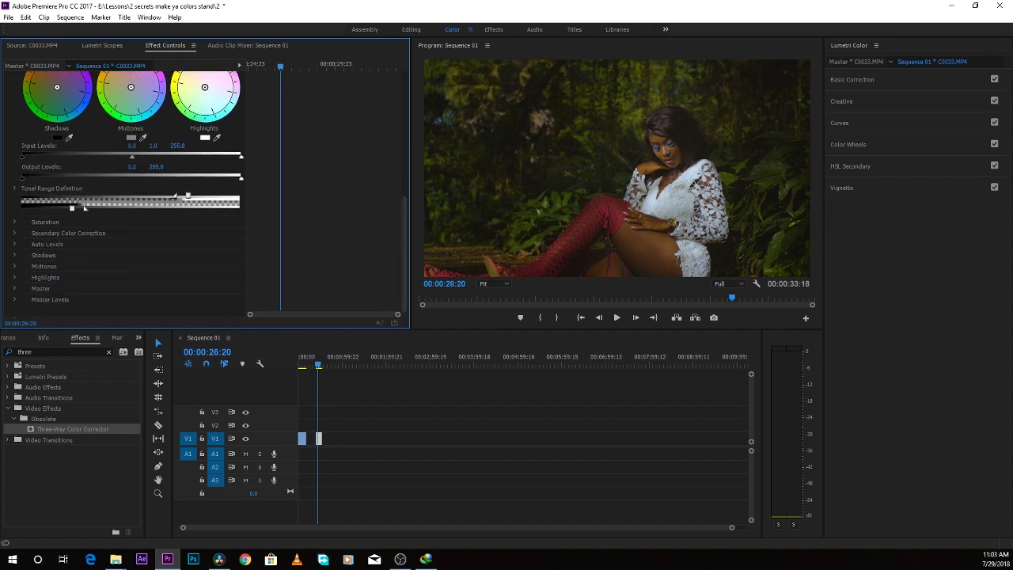
- Set the Three-Way Color Corrector's Shadow Saturation to 50
{"action": "left_click", "coordinate": [14, 222]}
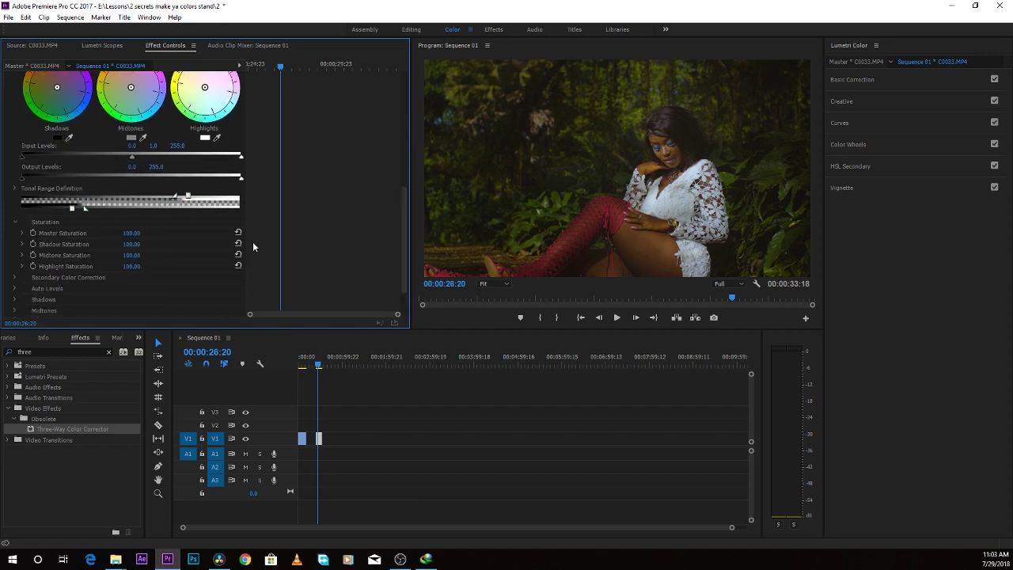
{"action": "left_click", "coordinate": [22, 244]}
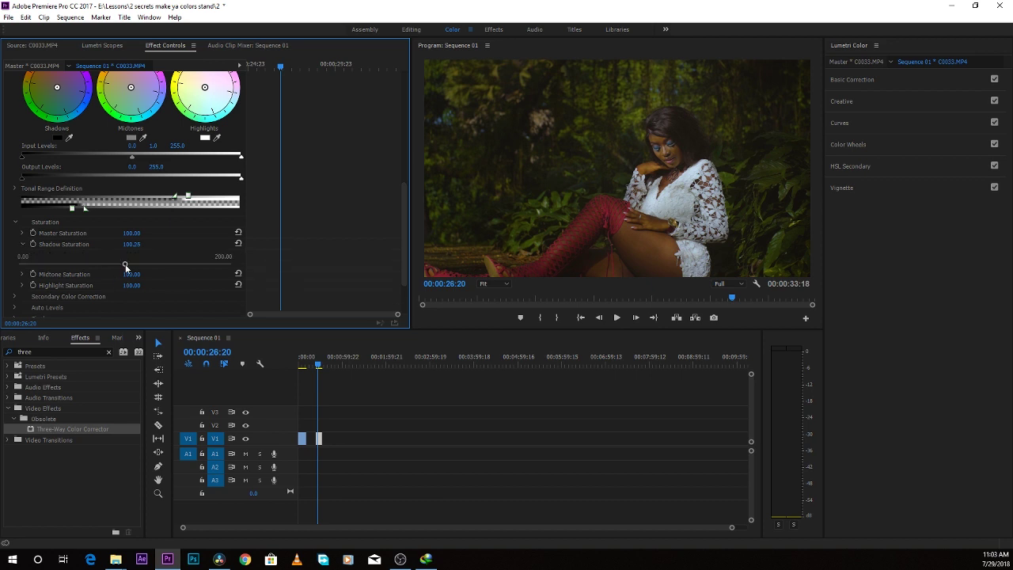
{"action": "left_click_drag", "start_coordinate": [125, 266], "coordinate": [117, 267]}
{"action": "left_click", "coordinate": [131, 244]}
{"action": "type", "text": "50"}
{"action": "key", "text": "Return"}
- Step one frame back and forth to check the shadow desaturation, and collapse the Three-Way Color Corrector
{"action": "scroll", "coordinate": [28, 168], "scroll_direction": "up", "scroll_amount": 4}
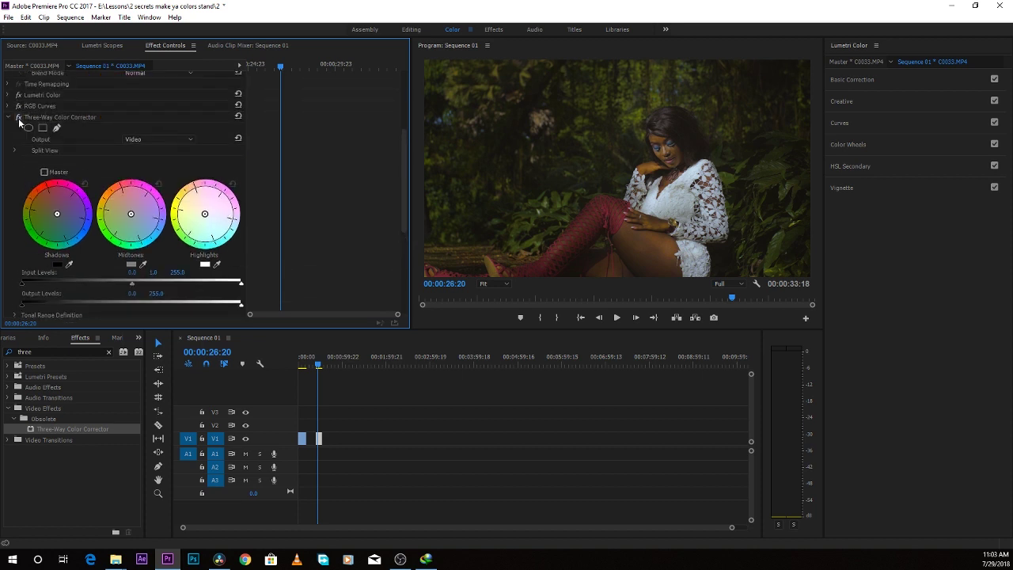
{"action": "key", "text": "Left"}
{"action": "key", "text": "Right"}
{"action": "key", "text": "Left"}
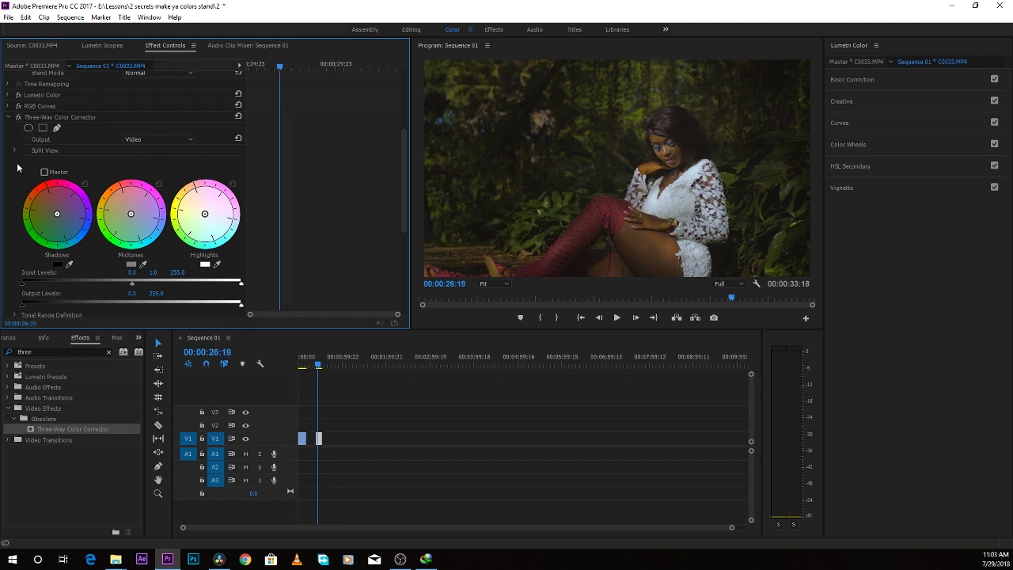
{"action": "left_click", "coordinate": [5, 120]}
{"action": "left_click", "coordinate": [7, 117]}
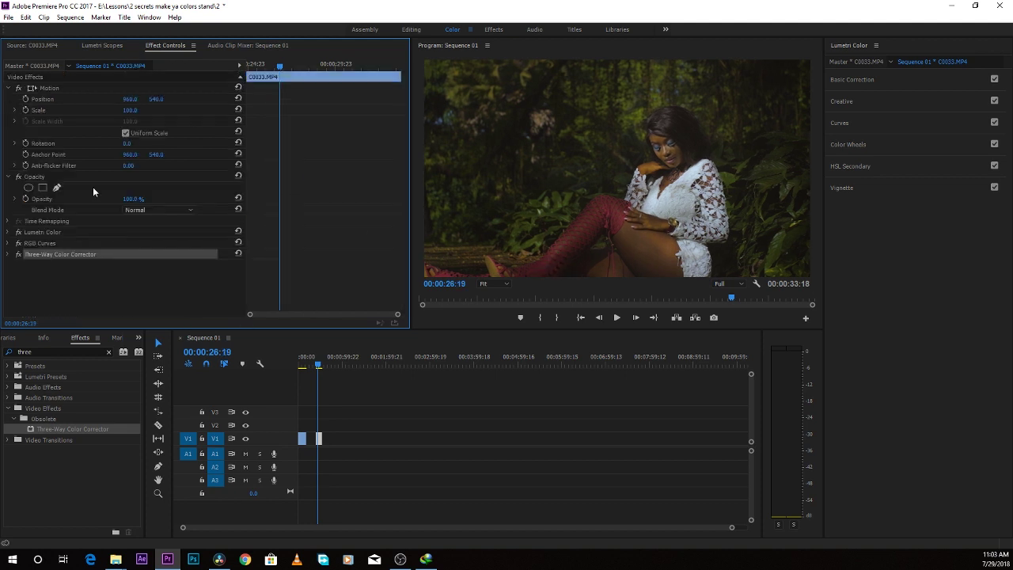
- Scrub the sequence from its start to 00:00:28:19 to review the finished grade on the woman's clip
{"action": "left_click", "coordinate": [309, 391]}
{"action": "key", "text": "Home"}
{"action": "left_click_drag", "start_coordinate": [306, 365], "coordinate": [320, 367]}
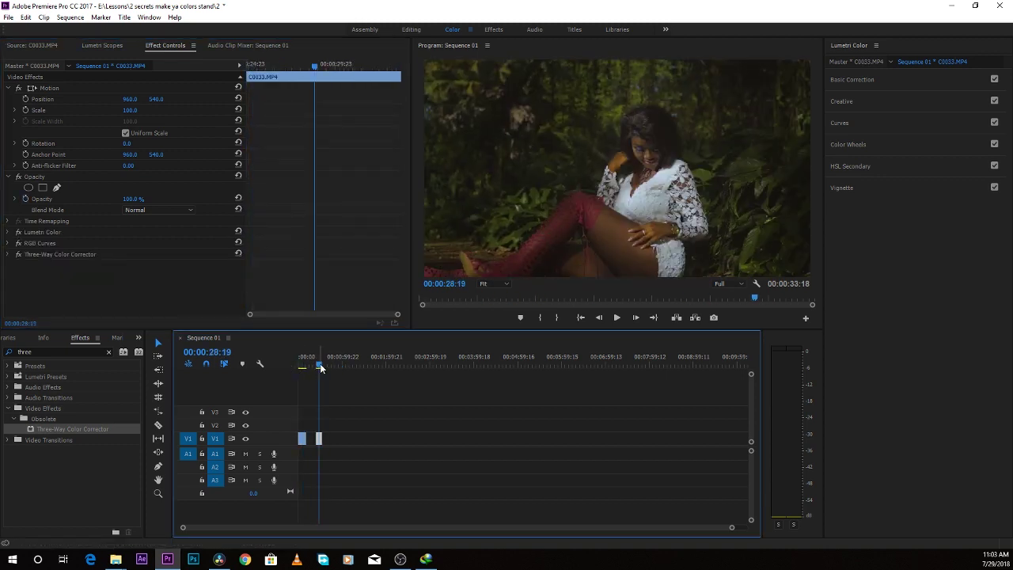